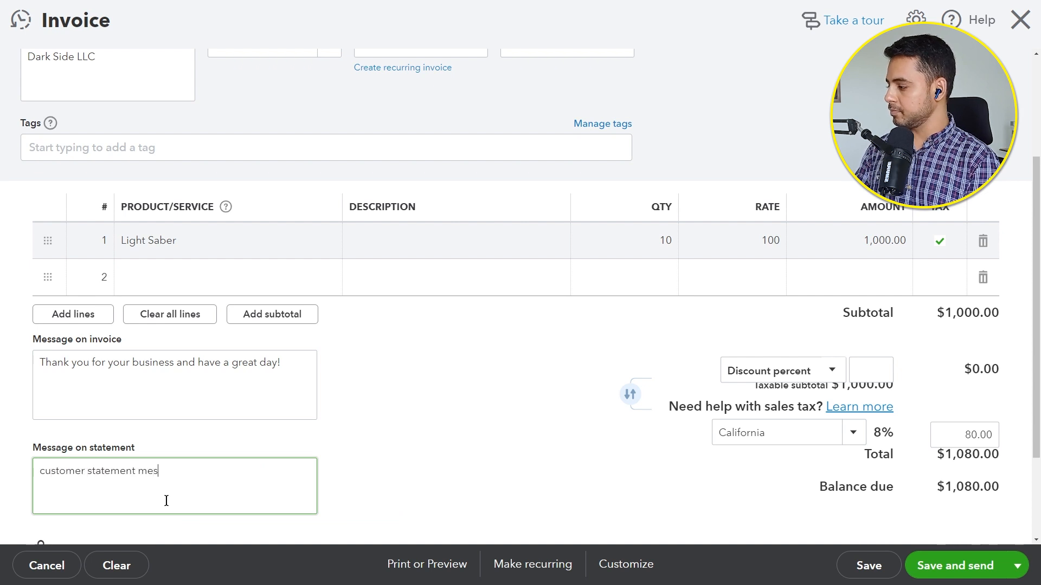
# - Save and close the invoice with "customer statement message" as the statement message and the Light Saber line untaxed
pyautogui.write('omer statement message')
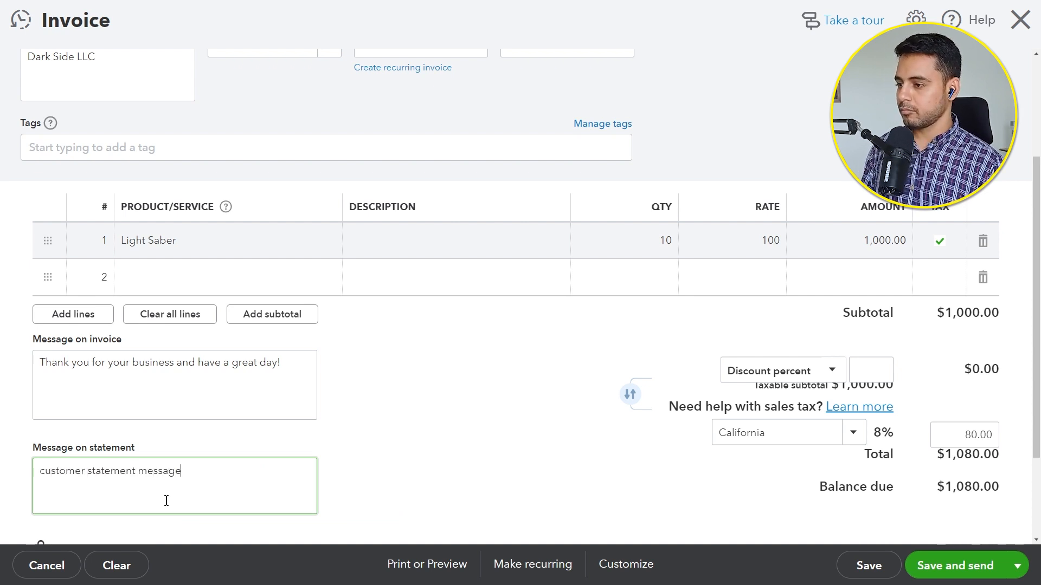
pyautogui.click(936, 243)
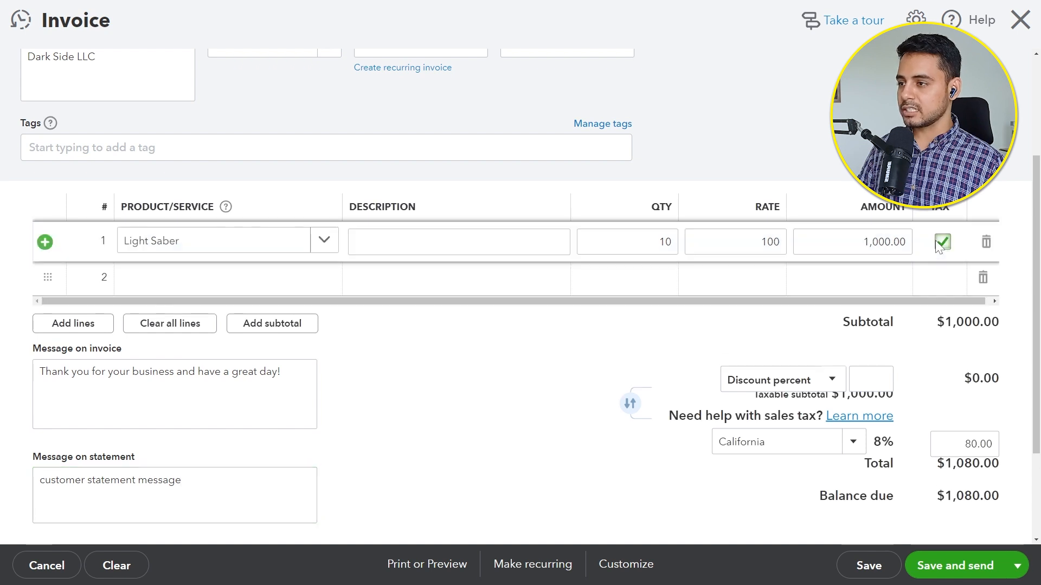
pyautogui.click(941, 242)
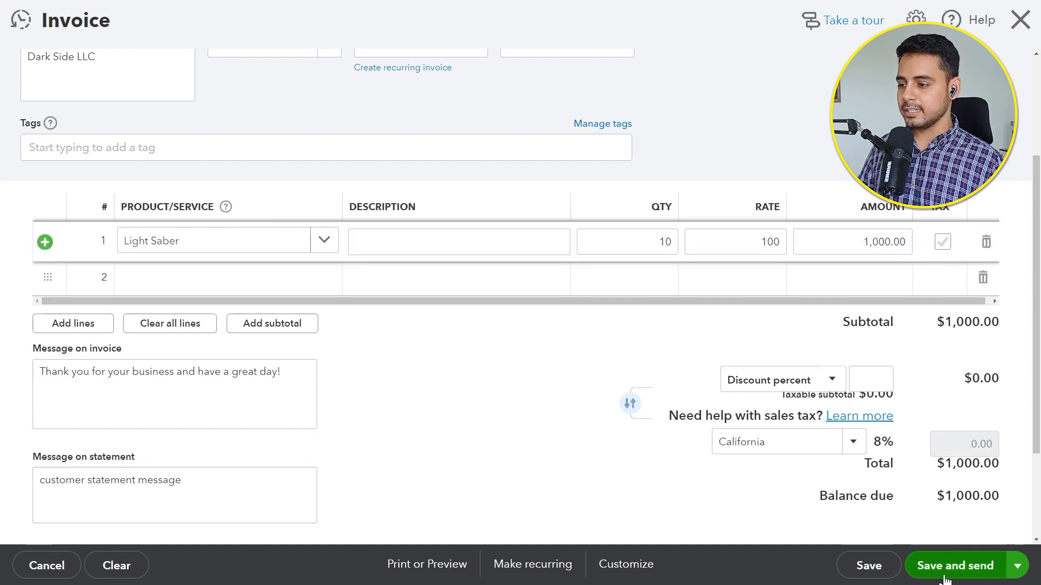
pyautogui.click(1017, 565)
pyautogui.click(965, 512)
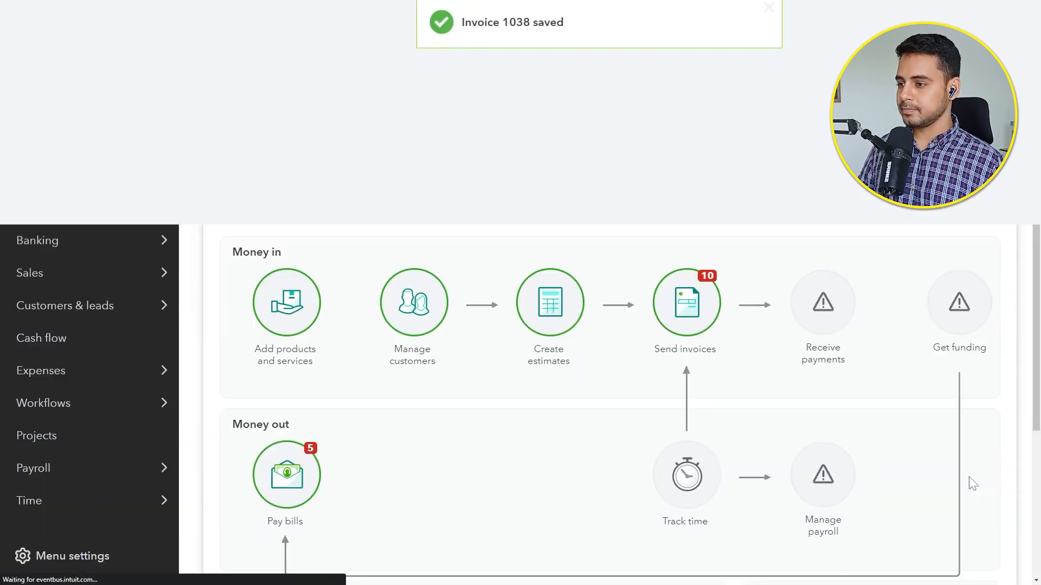
# - Open the Dark Side LLC customer's record from the customer list
pyautogui.moveTo(56, 320)
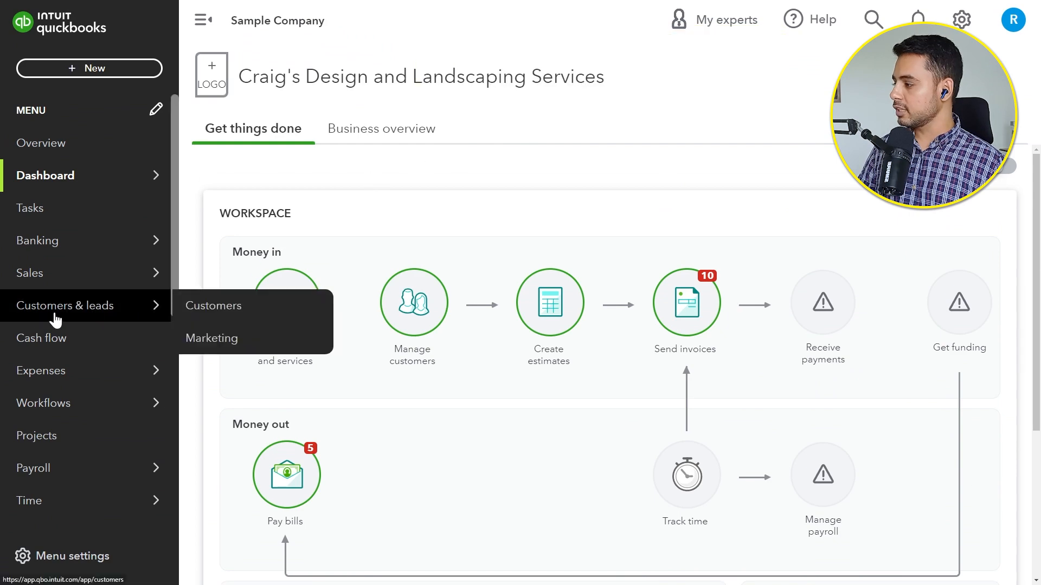
pyautogui.click(225, 312)
pyautogui.scroll(-8, 290, 389)
pyautogui.scroll(-3, 292, 389)
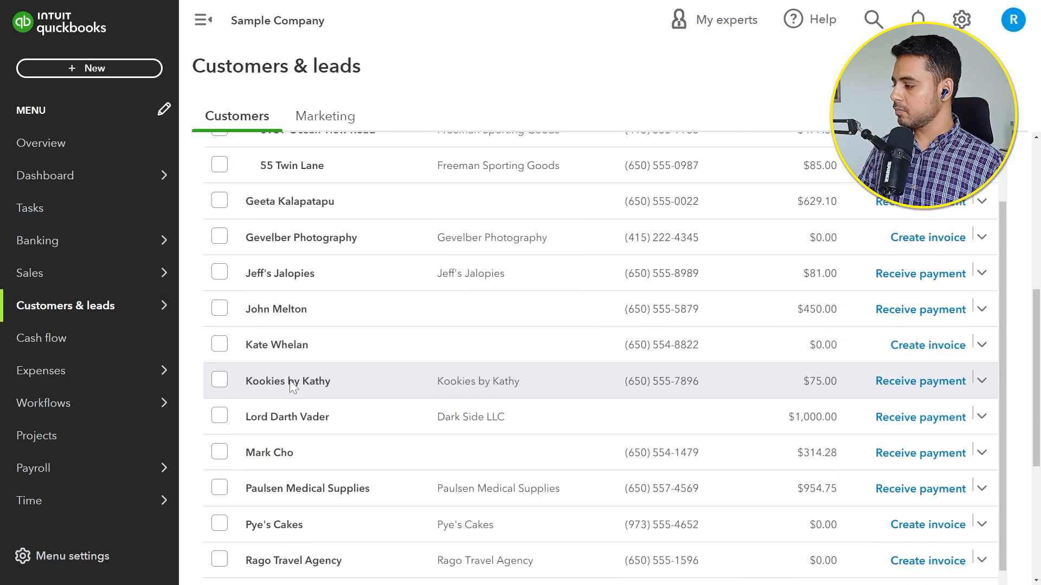
pyautogui.click(705, 411)
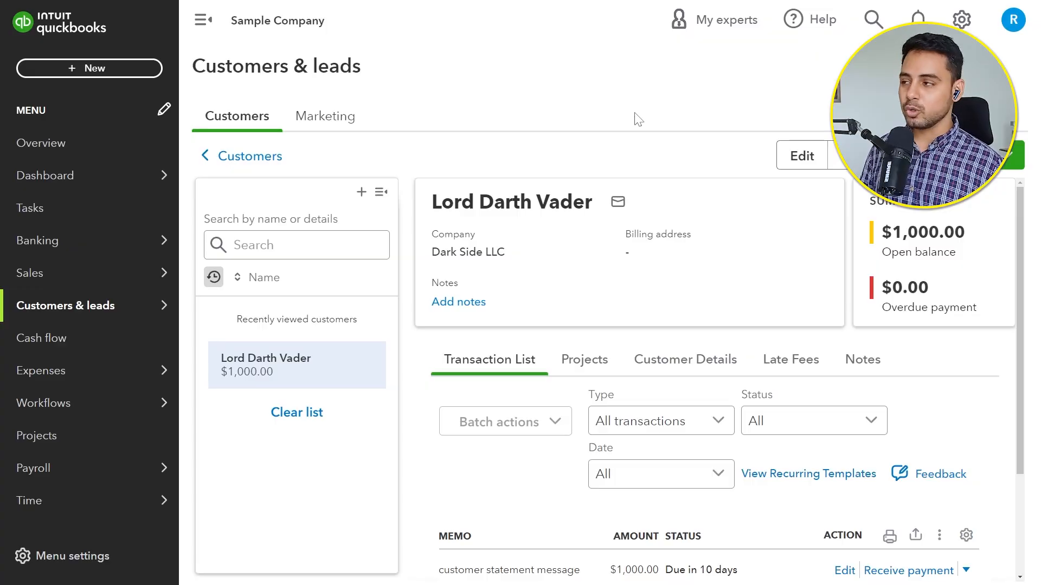
# - Start a new credit memo for the Dark Side LLC customer
pyautogui.click(79, 76)
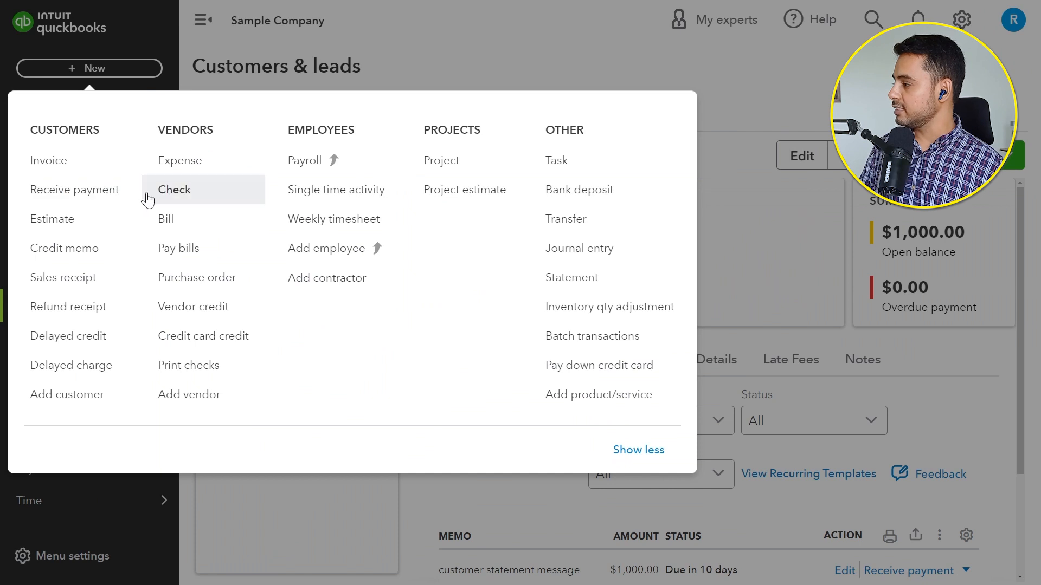
pyautogui.click(79, 250)
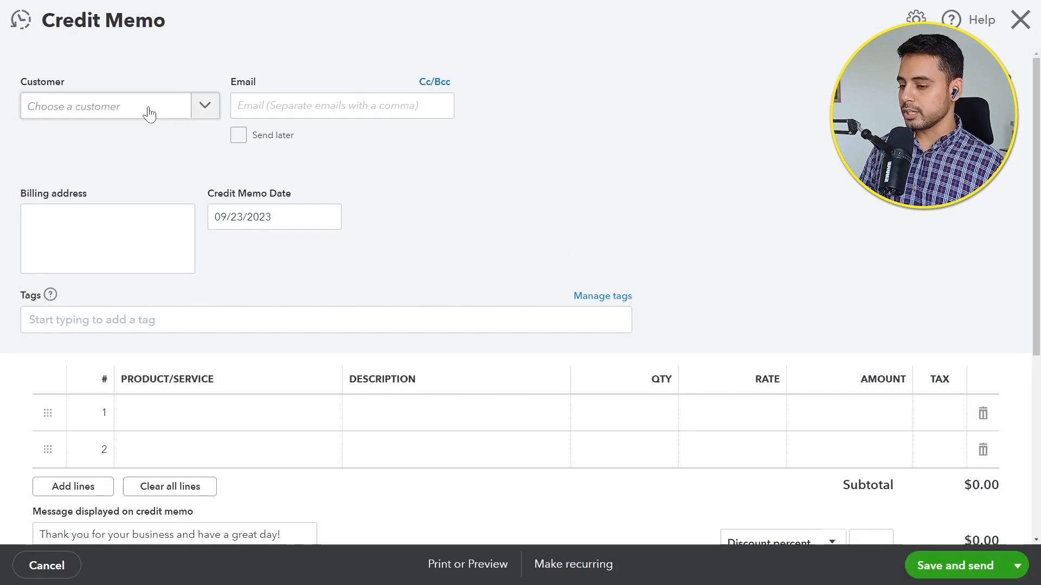
pyautogui.click(149, 114)
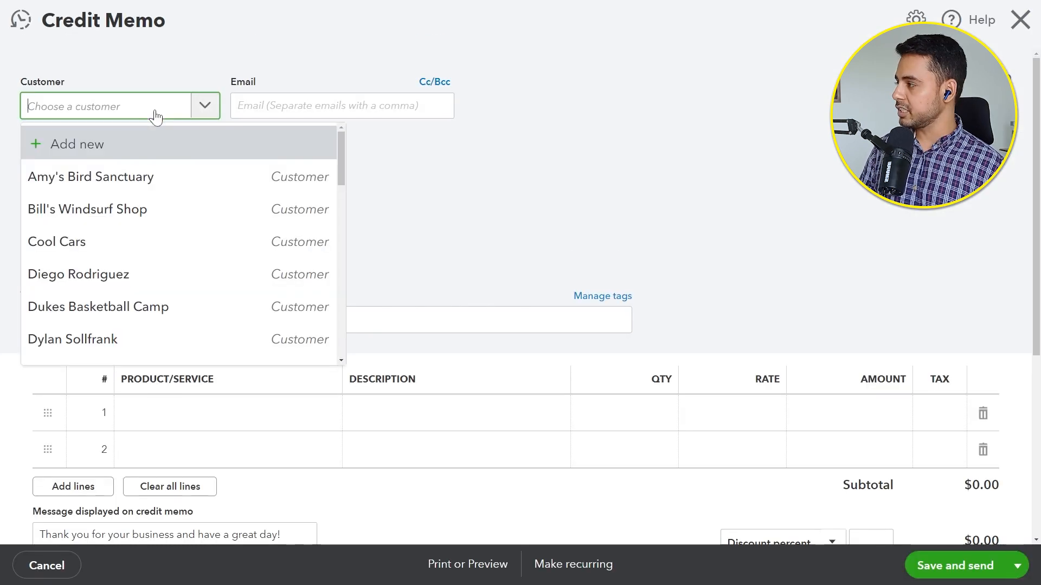
pyautogui.click(160, 176)
pyautogui.scroll(-2, 332, 162)
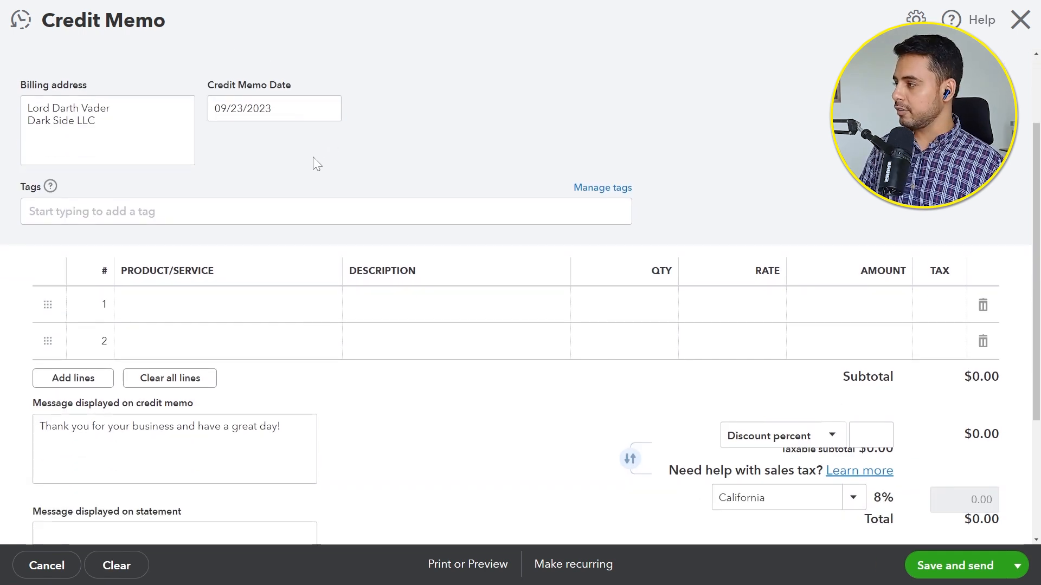
# - Add the Light Saber product to the credit memo's first line with a quantity of 4
pyautogui.click(335, 313)
pyautogui.click(324, 309)
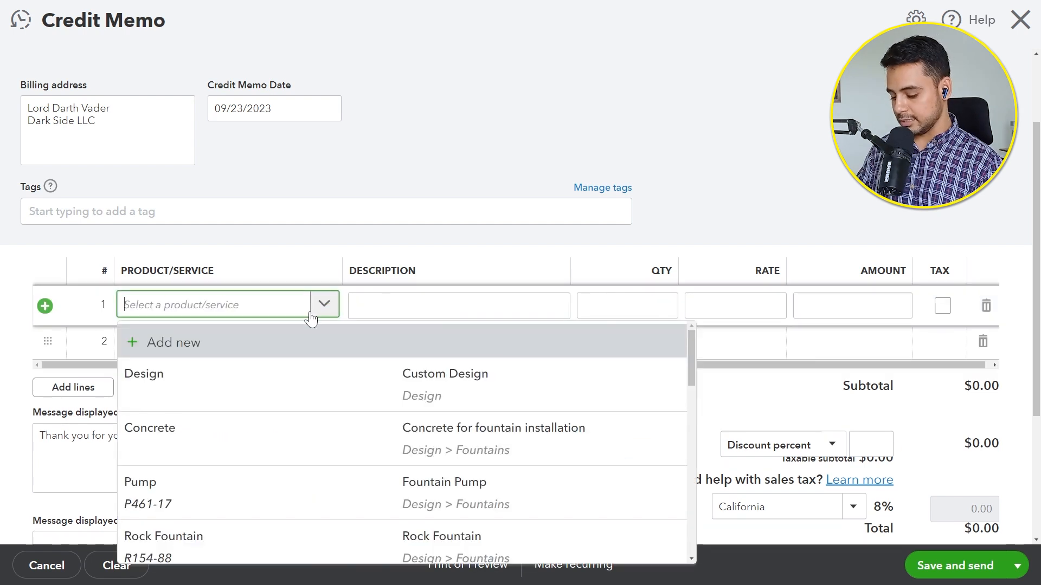
pyautogui.write('light saber')
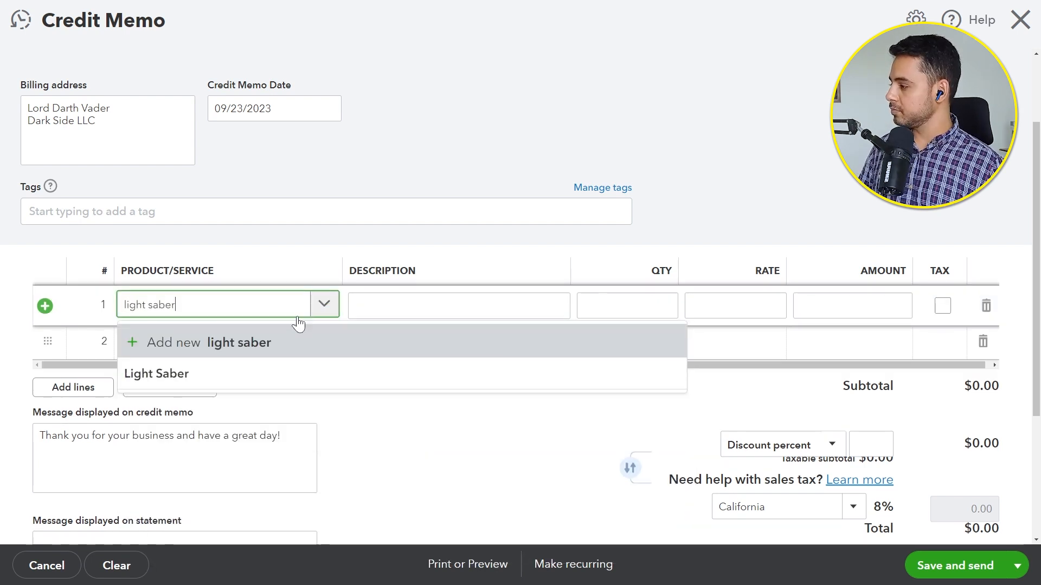
pyautogui.click(325, 372)
pyautogui.click(625, 300)
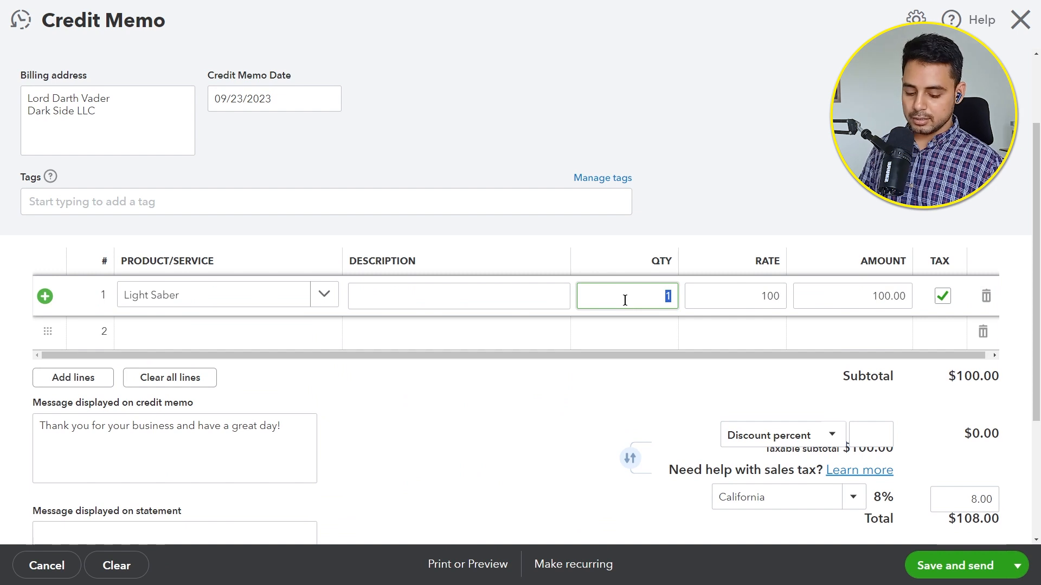
pyautogui.write('4')
pyautogui.click(683, 198)
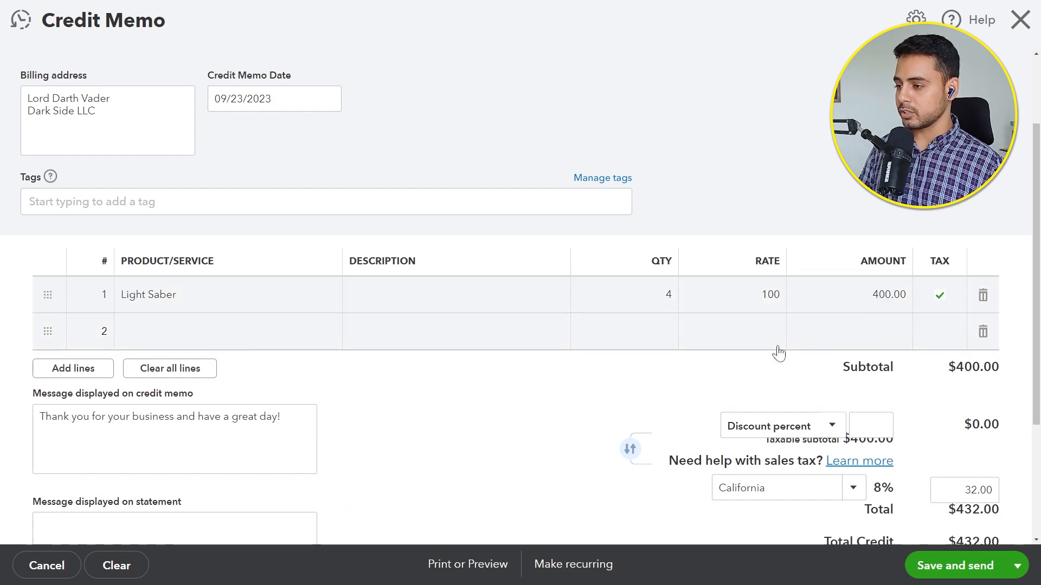
# - Remove the tax from the Light Saber line, and save and close the credit memo
pyautogui.scroll(-3, 778, 353)
pyautogui.click(941, 115)
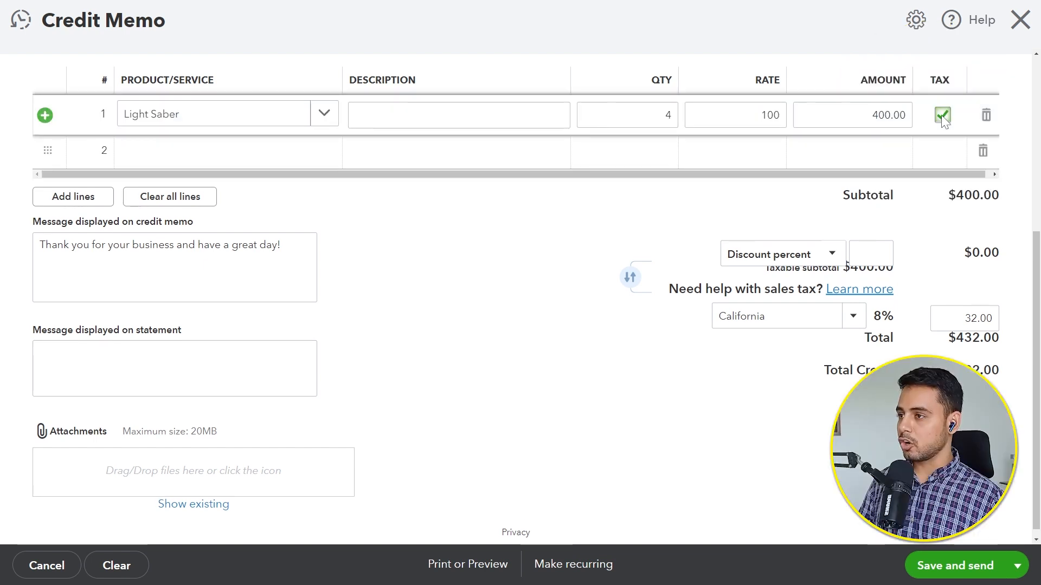
pyautogui.click(941, 114)
pyautogui.click(1017, 565)
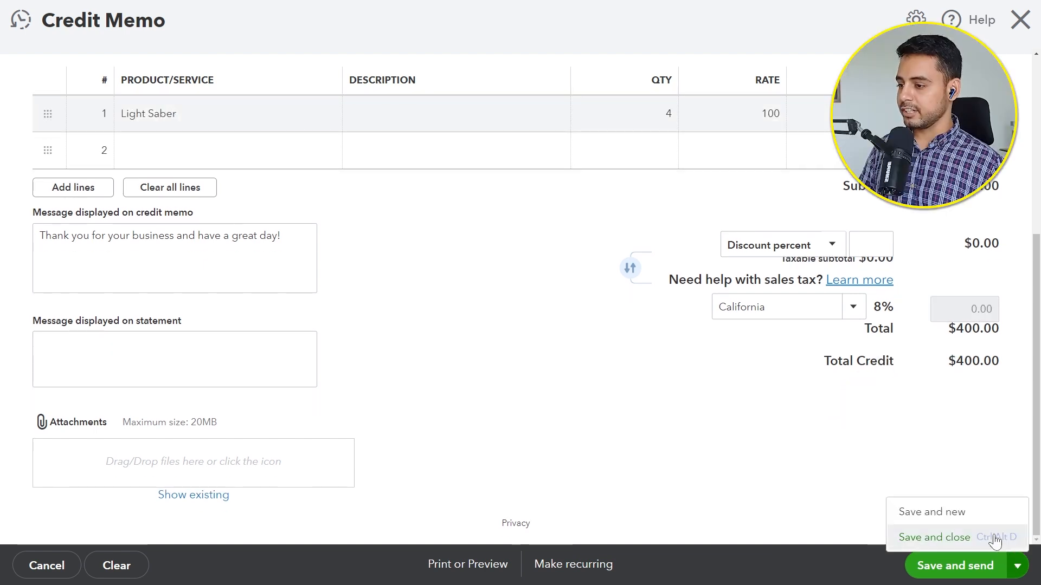
pyautogui.click(935, 537)
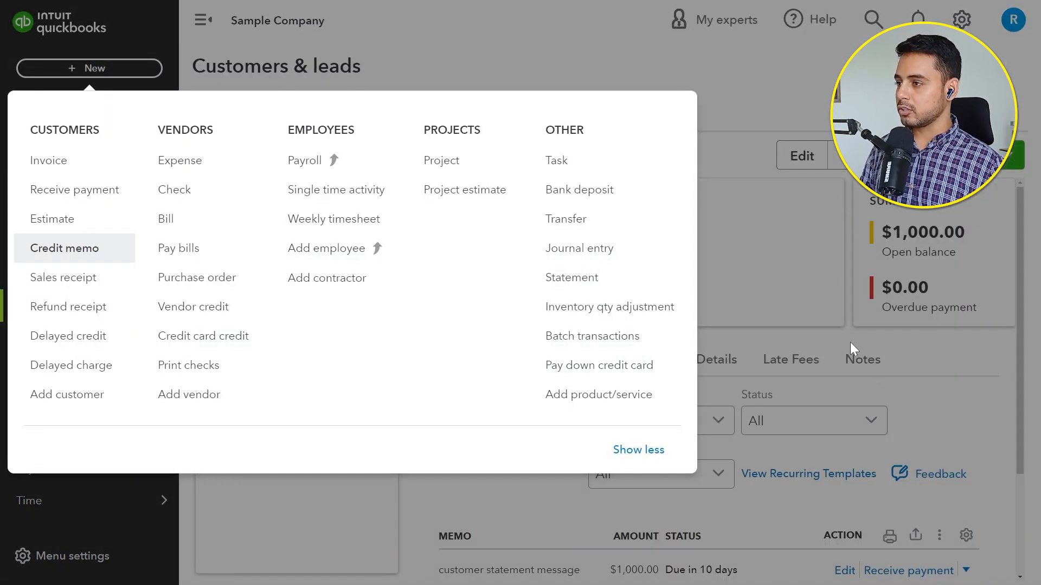
# - Review the Dark Side LLC customer's open balance and the status of the invoice and credit memo in the transaction list
pyautogui.click(850, 344)
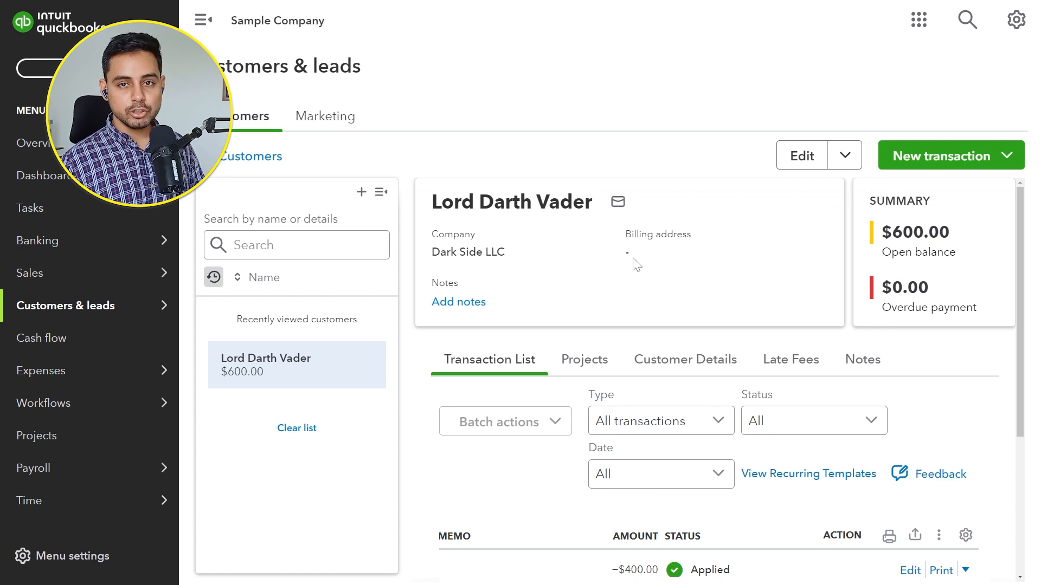
pyautogui.scroll(-2, 636, 262)
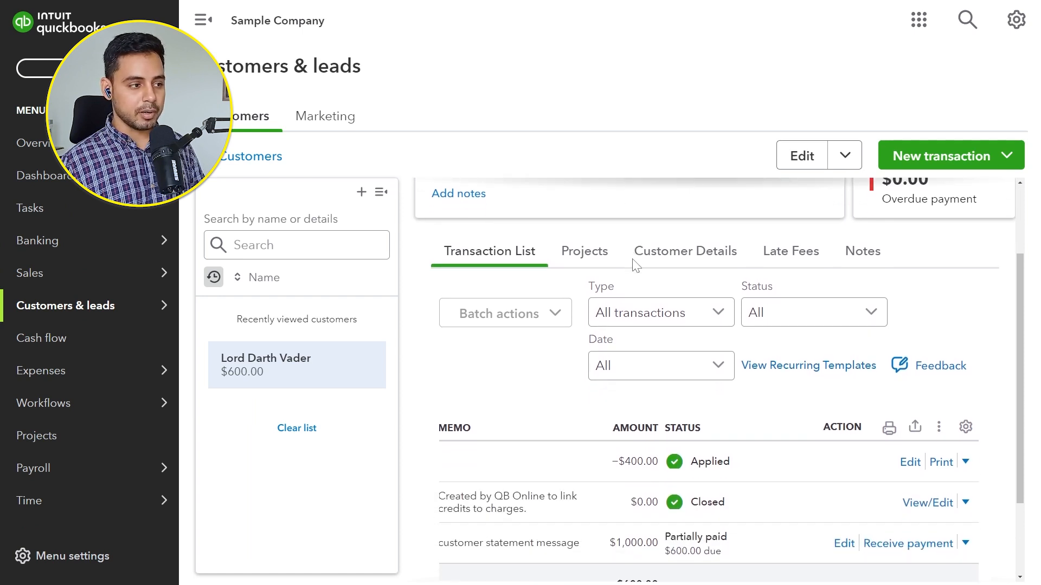
pyautogui.scroll(2, 634, 261)
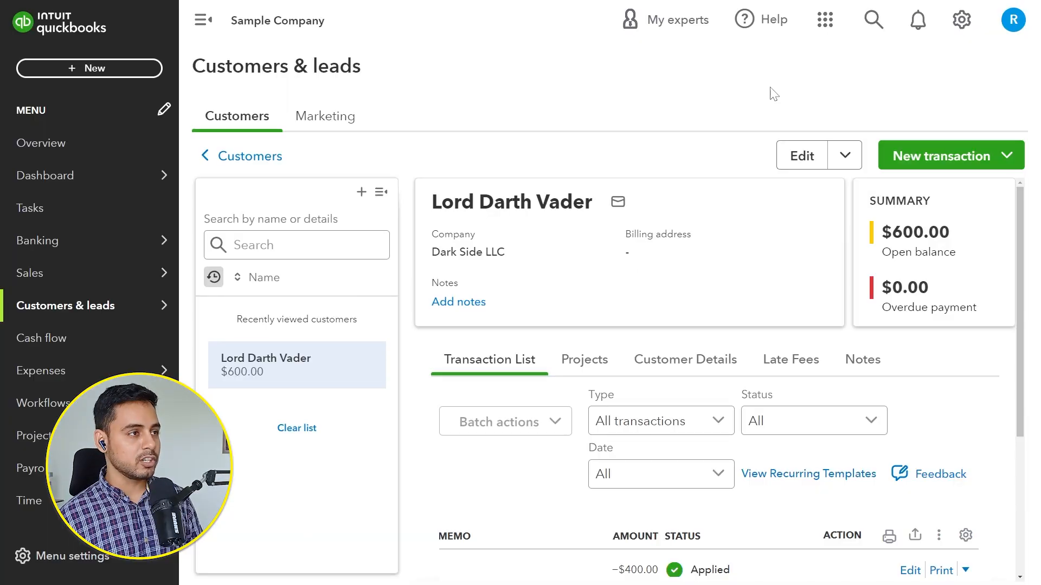
# - Turn off "Automatically apply credits" in the company's advanced automation settings and save the change
pyautogui.click(961, 24)
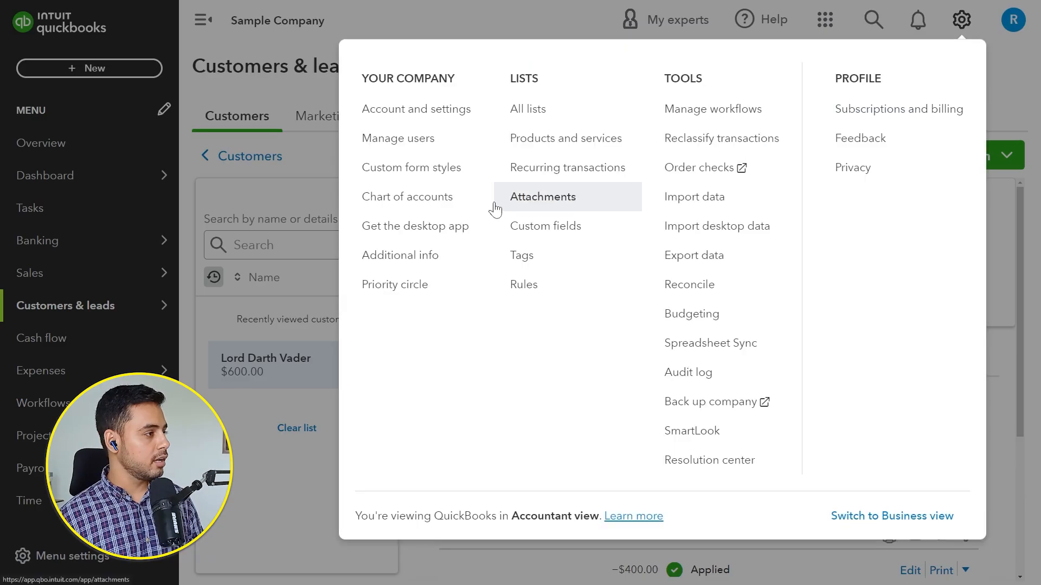
pyautogui.click(400, 126)
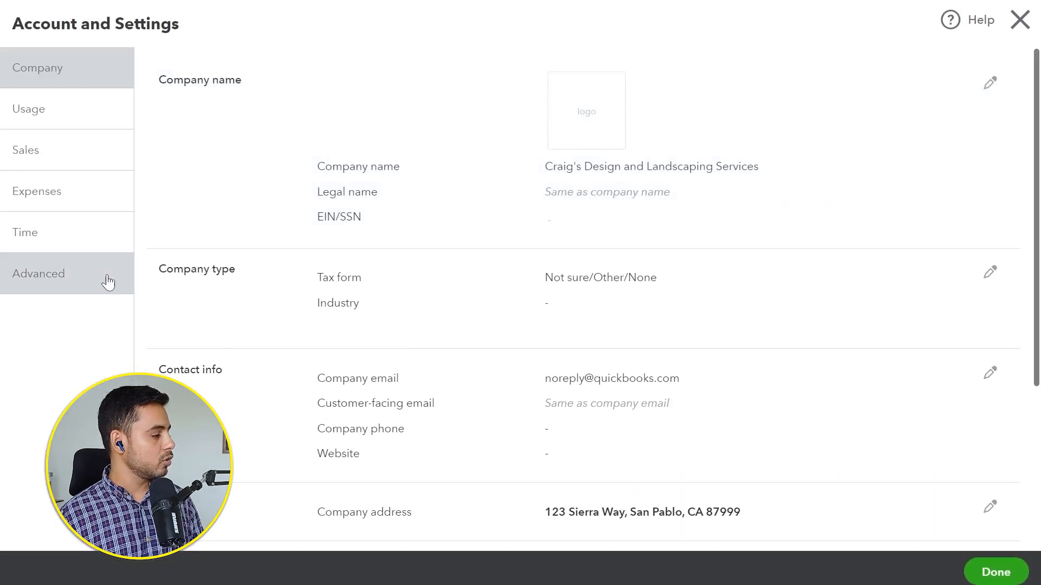
pyautogui.click(108, 282)
pyautogui.scroll(-3, 784, 228)
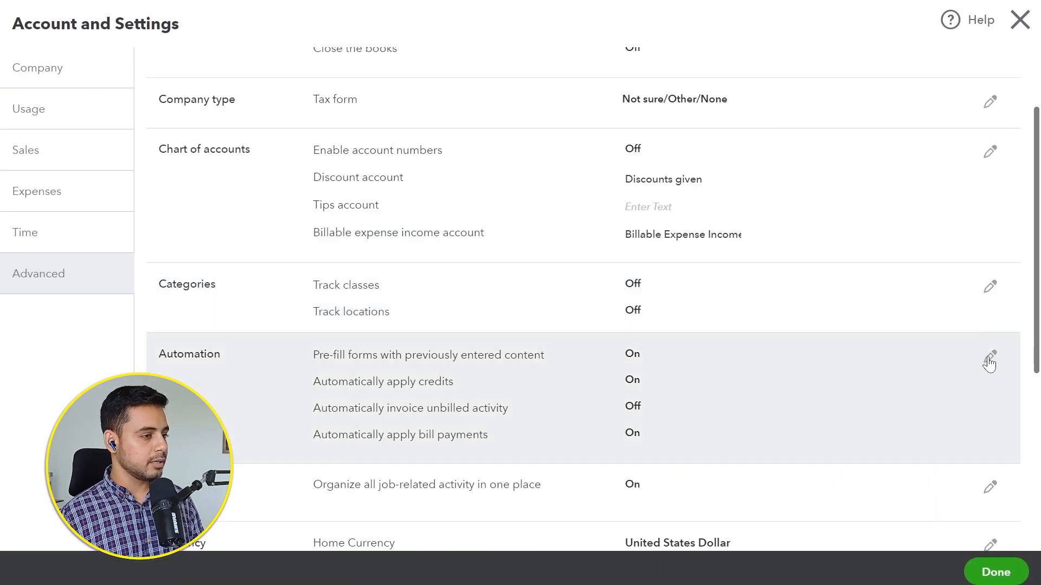
pyautogui.click(989, 360)
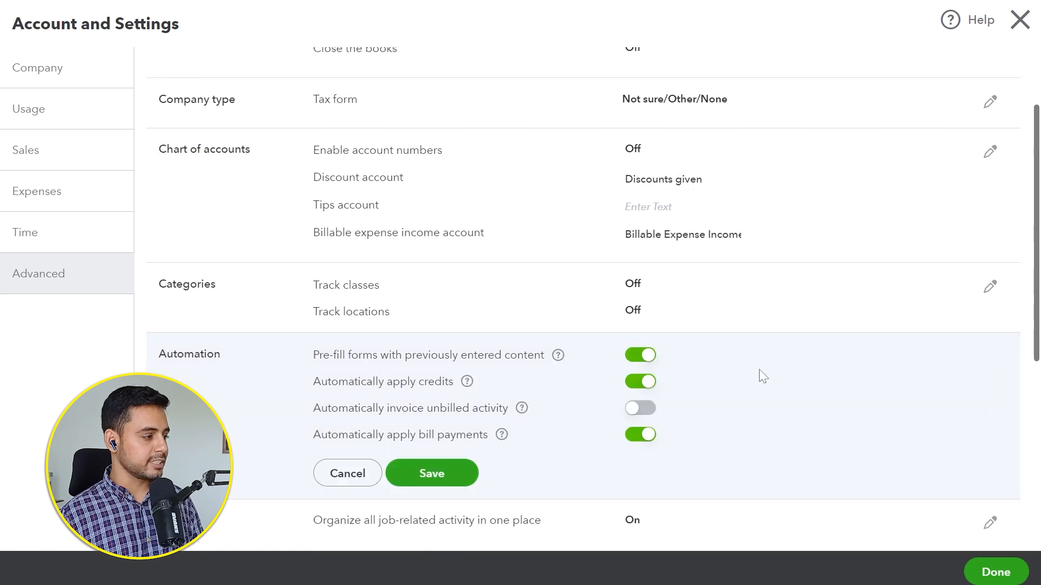
pyautogui.scroll(-2, 762, 375)
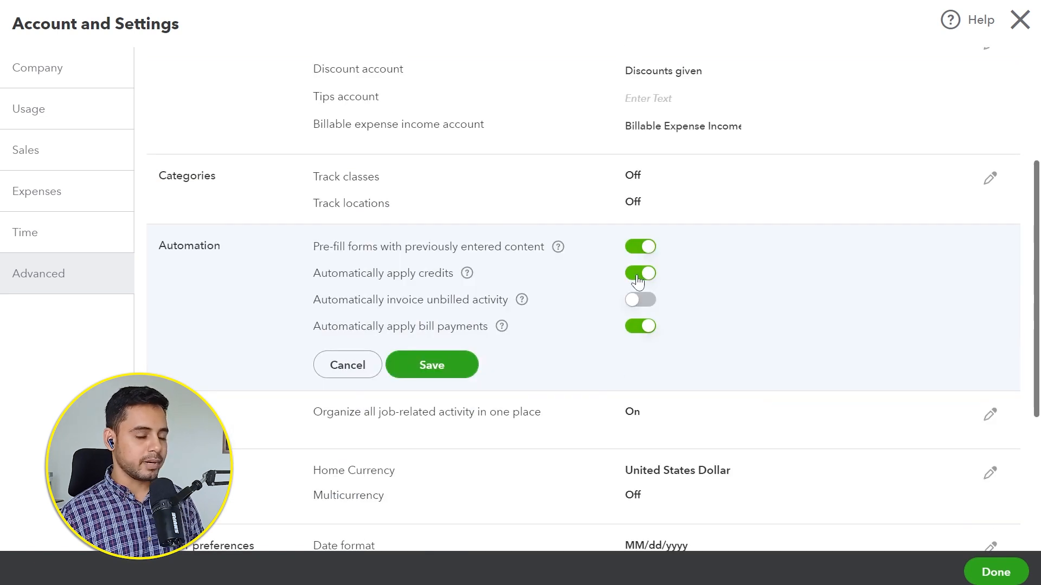
pyautogui.click(639, 275)
pyautogui.click(414, 372)
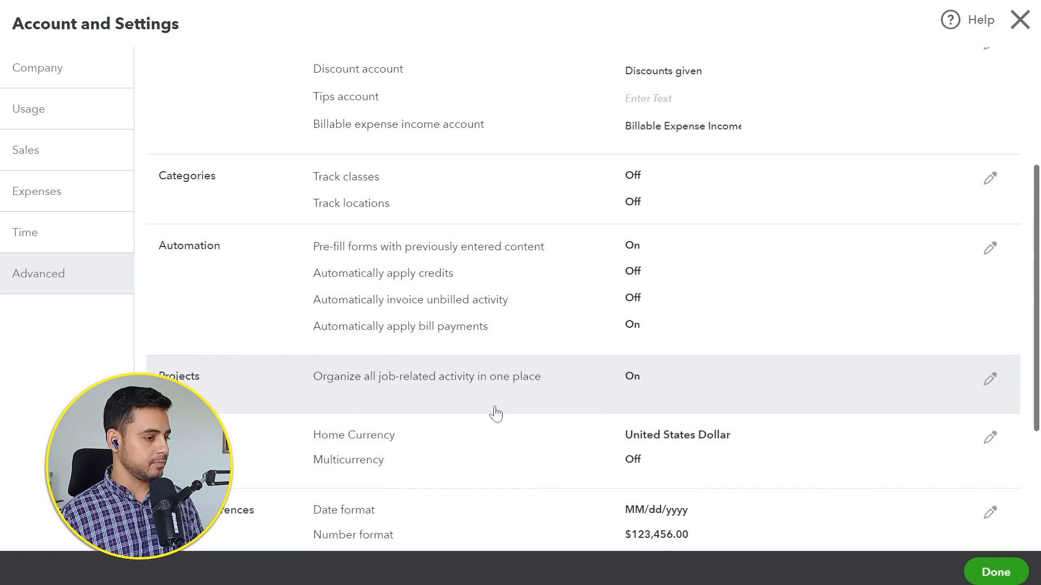
pyautogui.click(1004, 573)
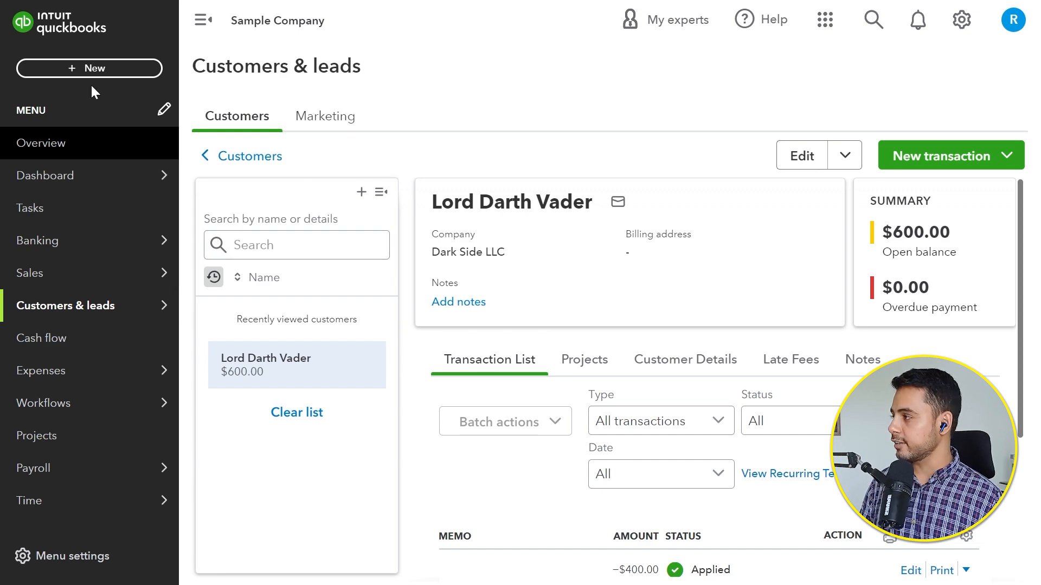
# - Start another credit memo for the Dark Side LLC customer
pyautogui.click(91, 70)
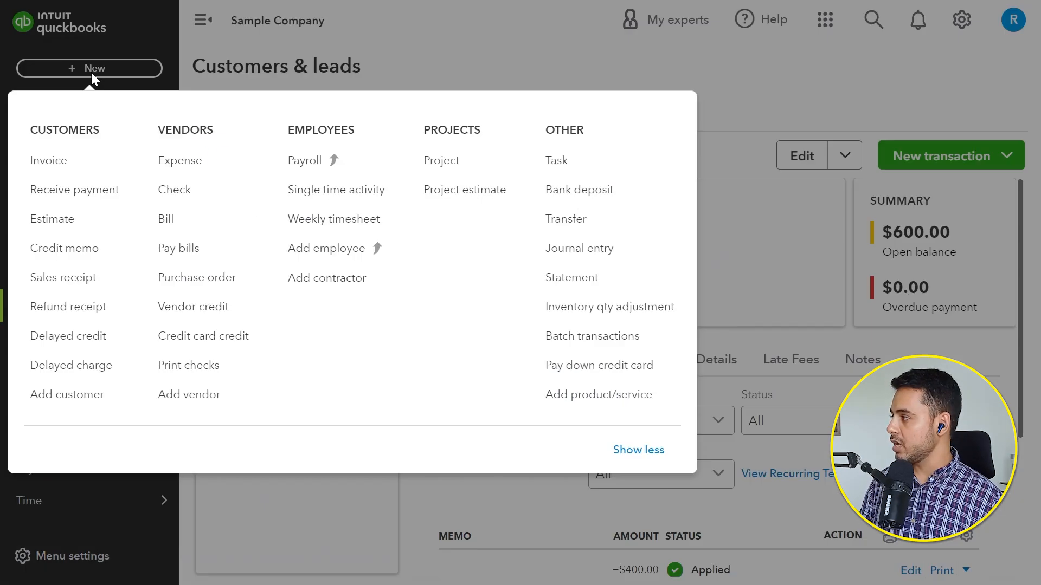
pyautogui.click(91, 250)
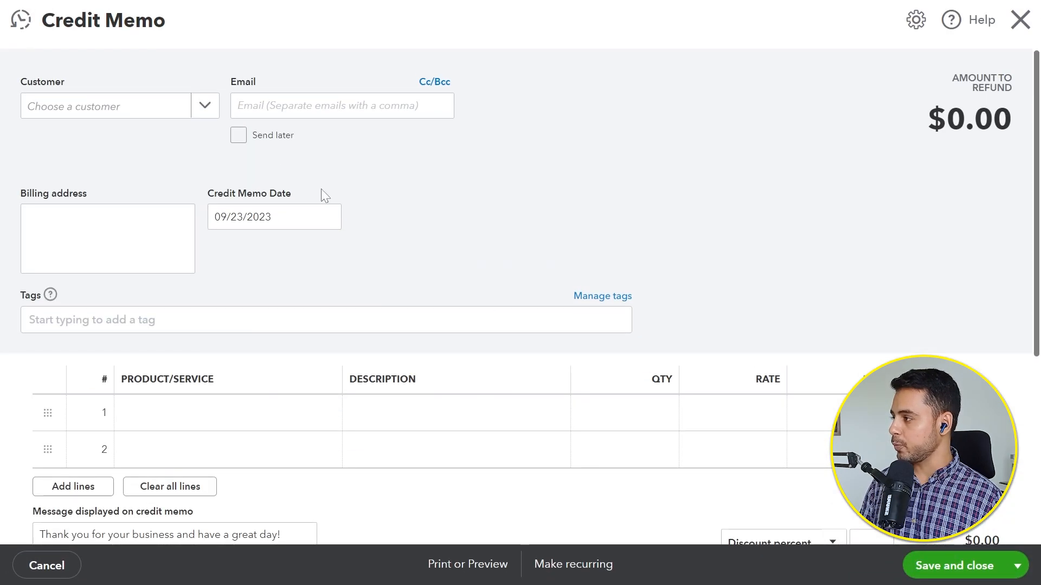
pyautogui.click(206, 106)
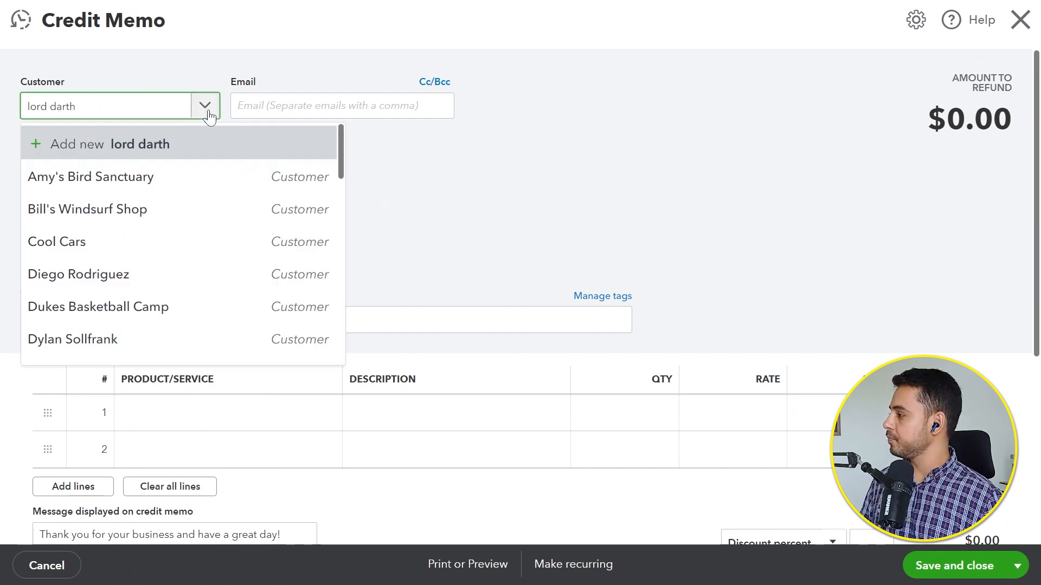
pyautogui.click(155, 173)
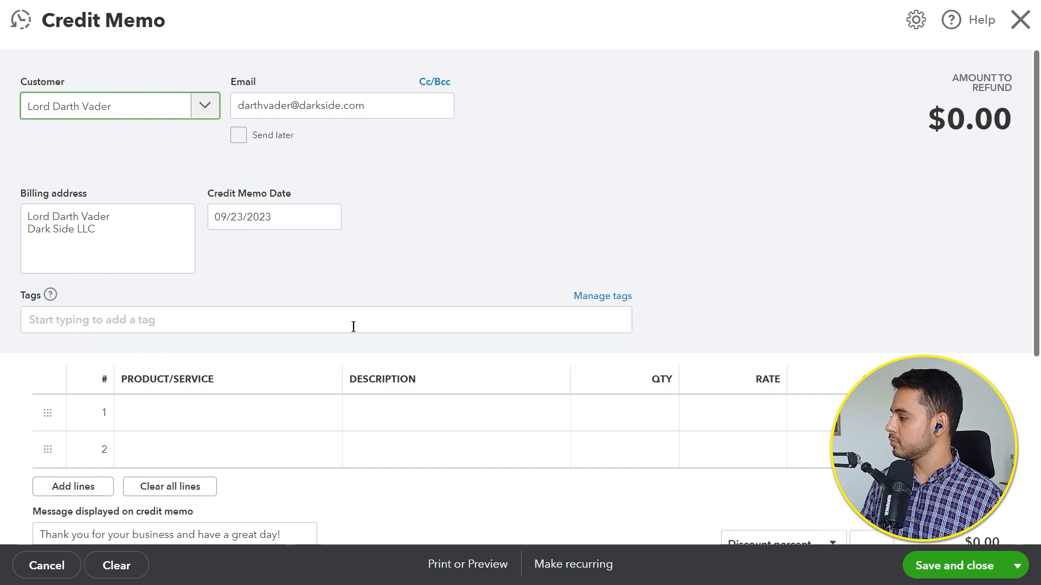
# - Add an untaxed Light Saber line to the credit memo, and save and close it
pyautogui.click(320, 413)
pyautogui.click(281, 417)
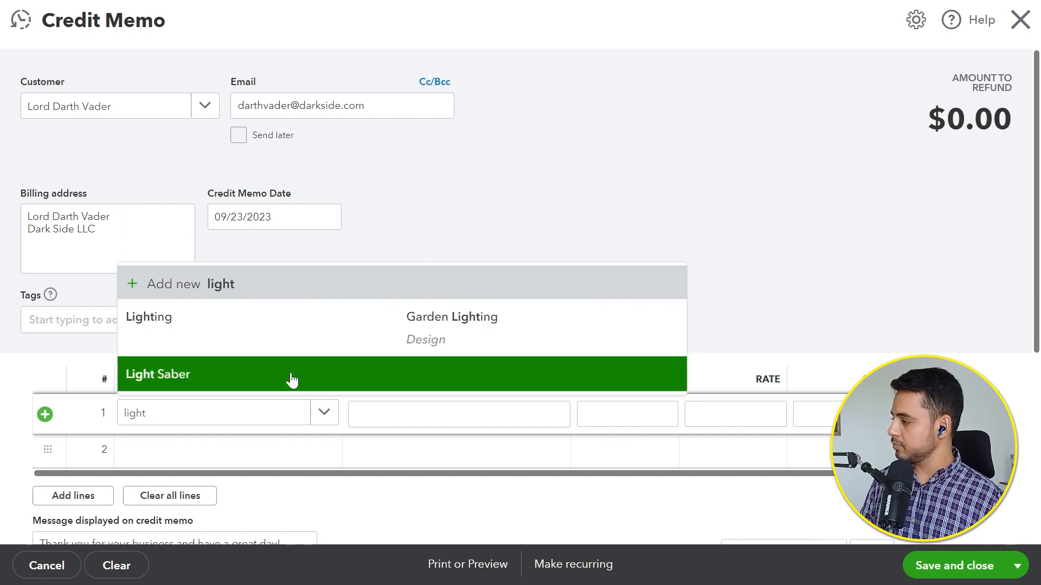
pyautogui.click(292, 373)
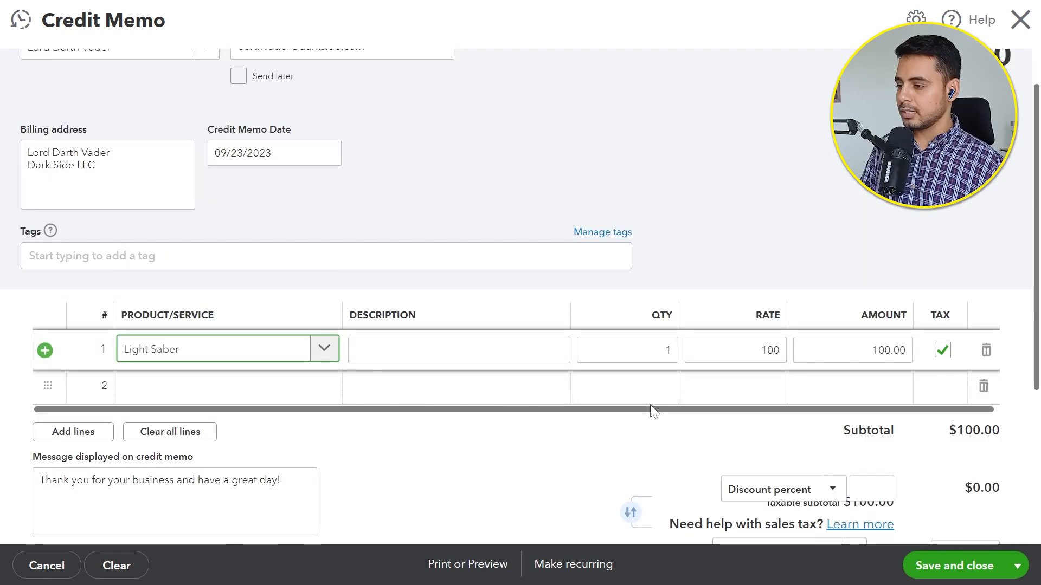
pyautogui.click(940, 348)
pyautogui.scroll(-3, 940, 349)
pyautogui.click(967, 568)
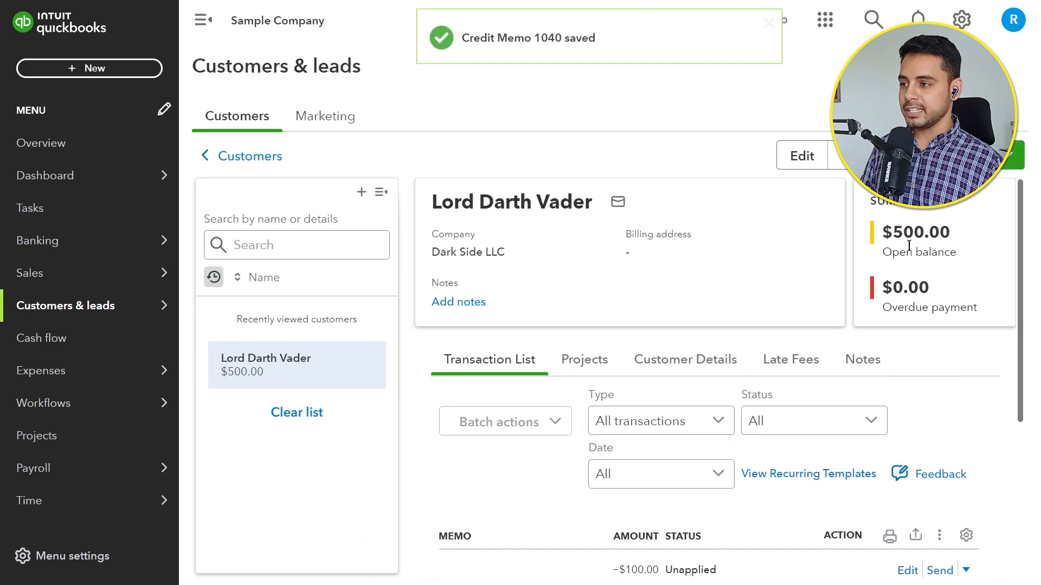
# - Start a Receive Payment transaction for the Dark Side LLC customer
pyautogui.scroll(-4, 929, 369)
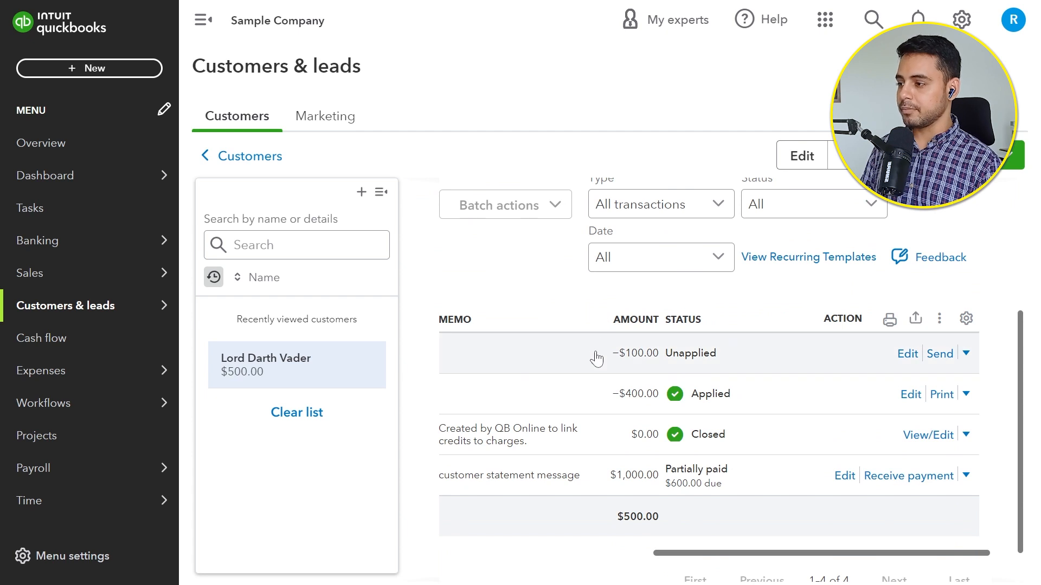
pyautogui.hscroll(-5, 596, 380)
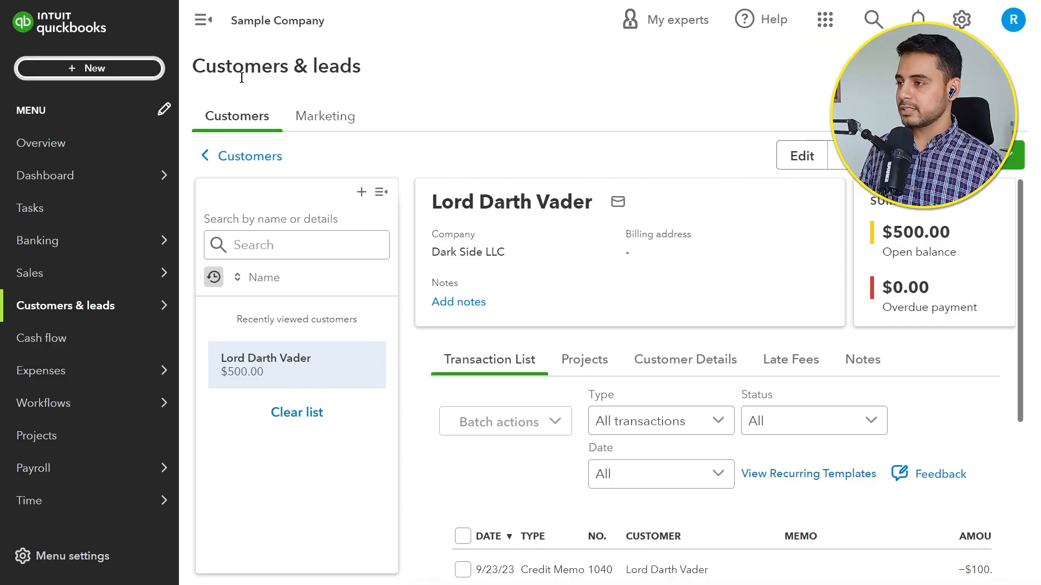
pyautogui.click(112, 76)
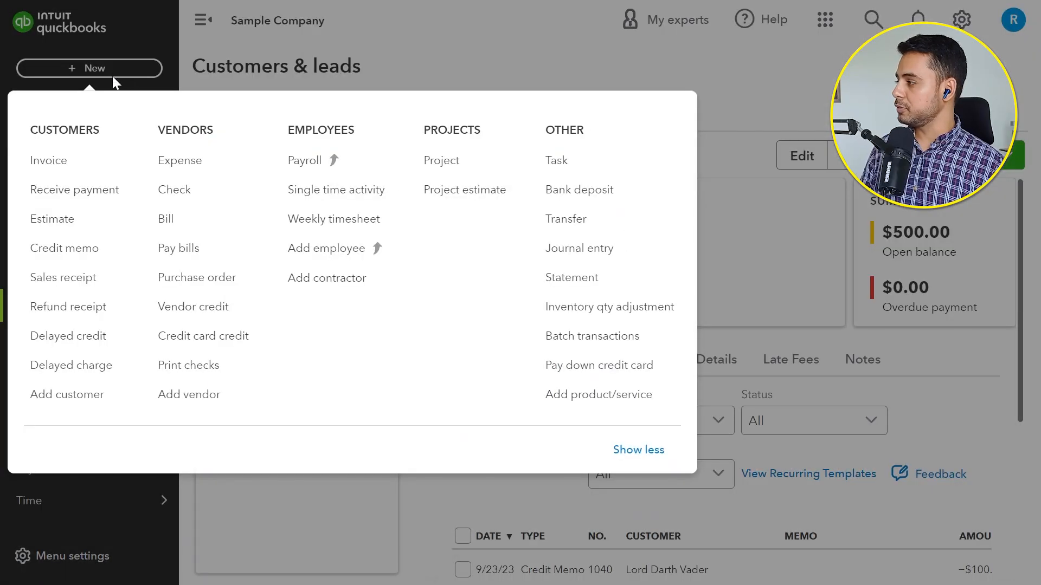
pyautogui.click(69, 194)
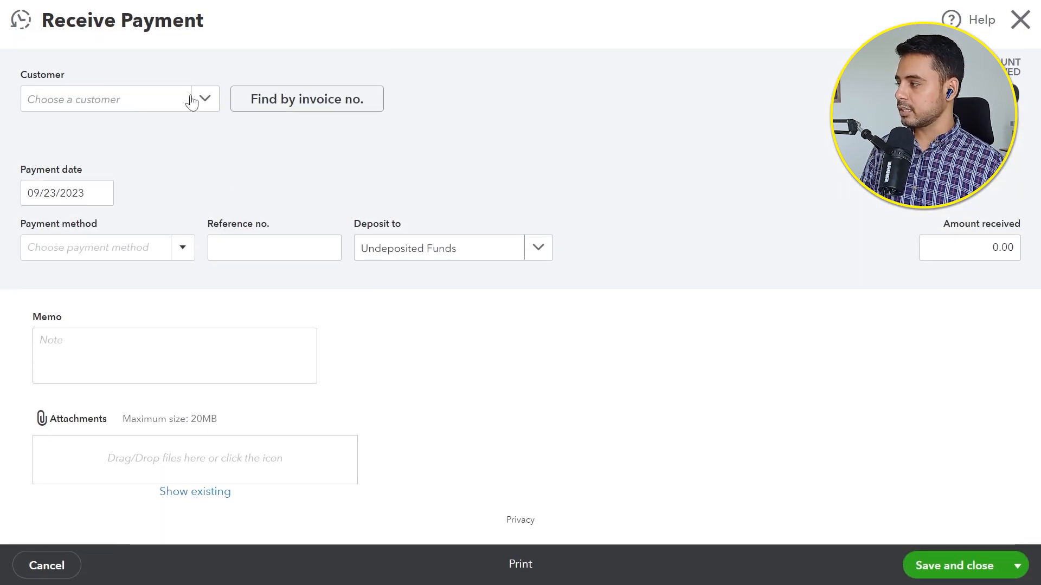
pyautogui.click(192, 101)
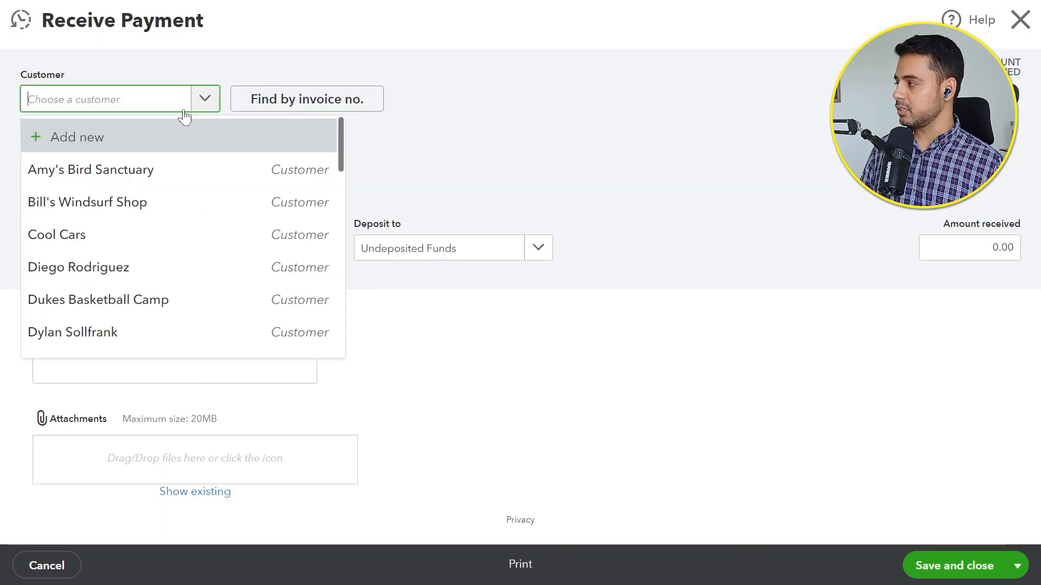
pyautogui.click(181, 170)
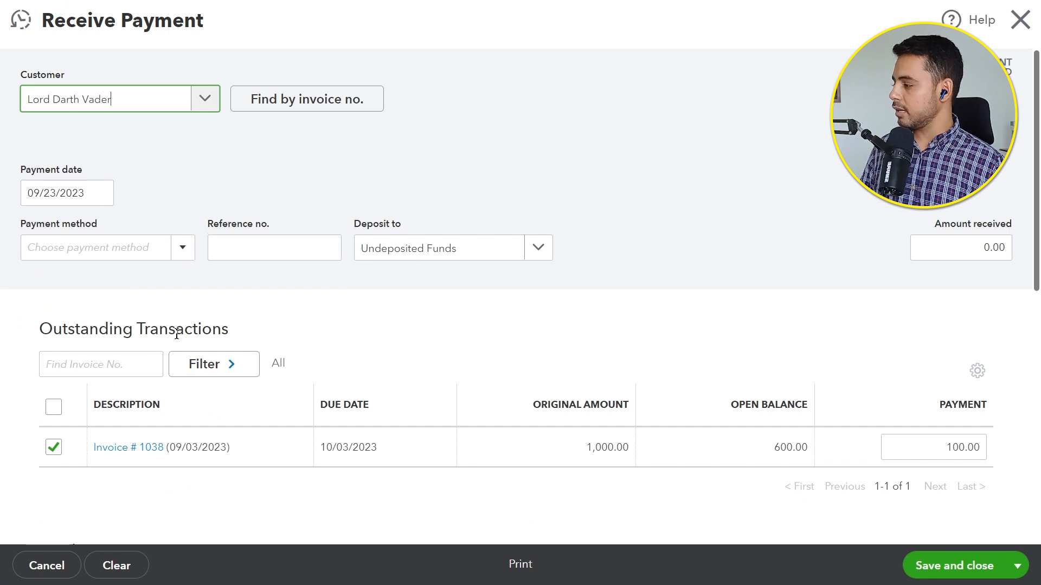
# - Apply the 100.00 credit memo to the customer's outstanding invoice, and save and close the payment
pyautogui.scroll(-5, 191, 403)
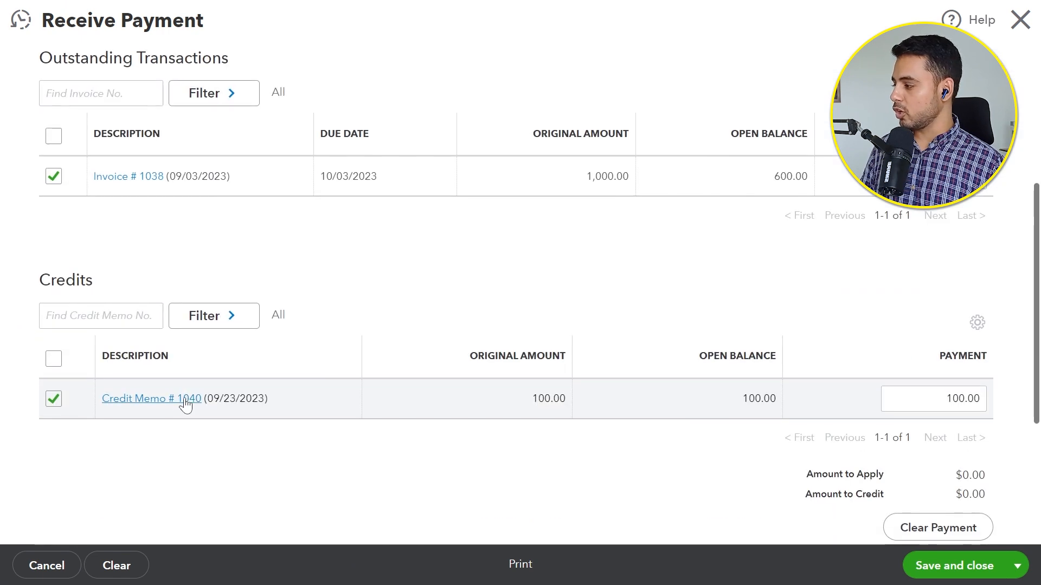
pyautogui.click(57, 404)
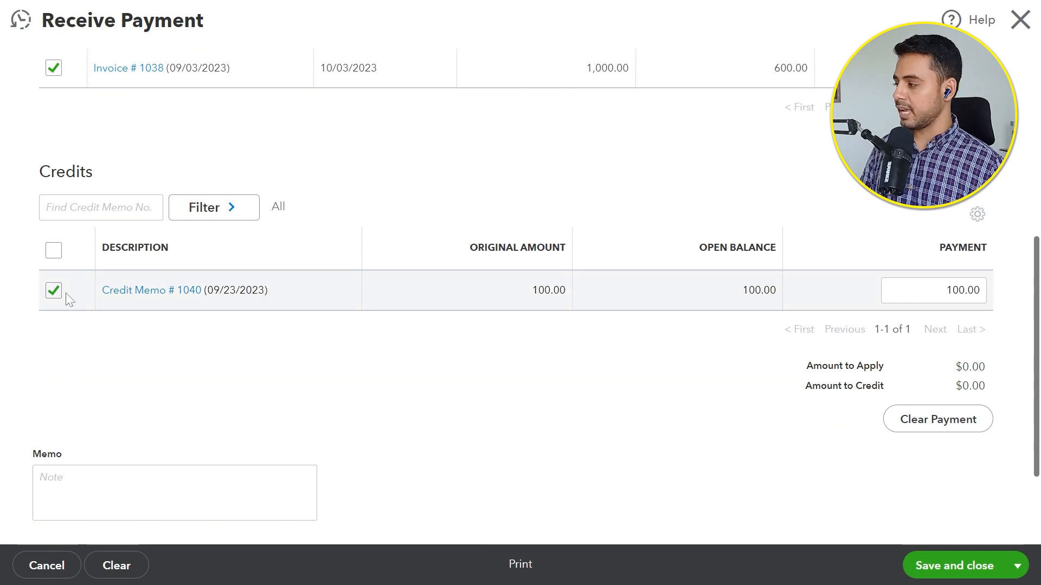
pyautogui.click(927, 561)
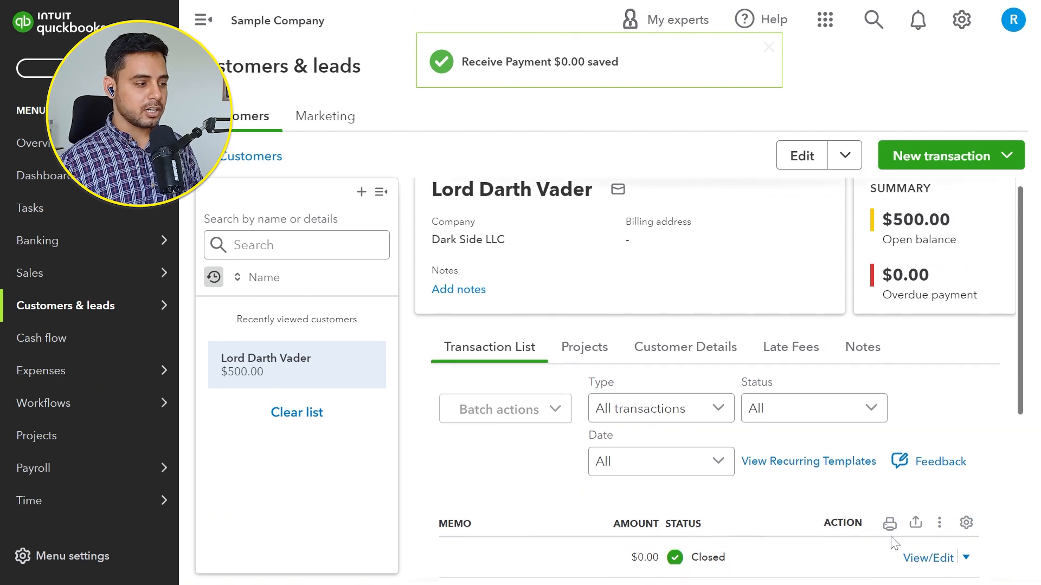
# - Check the status of the credit memos and the invoice in the customer's transaction list
pyautogui.scroll(-4, 734, 496)
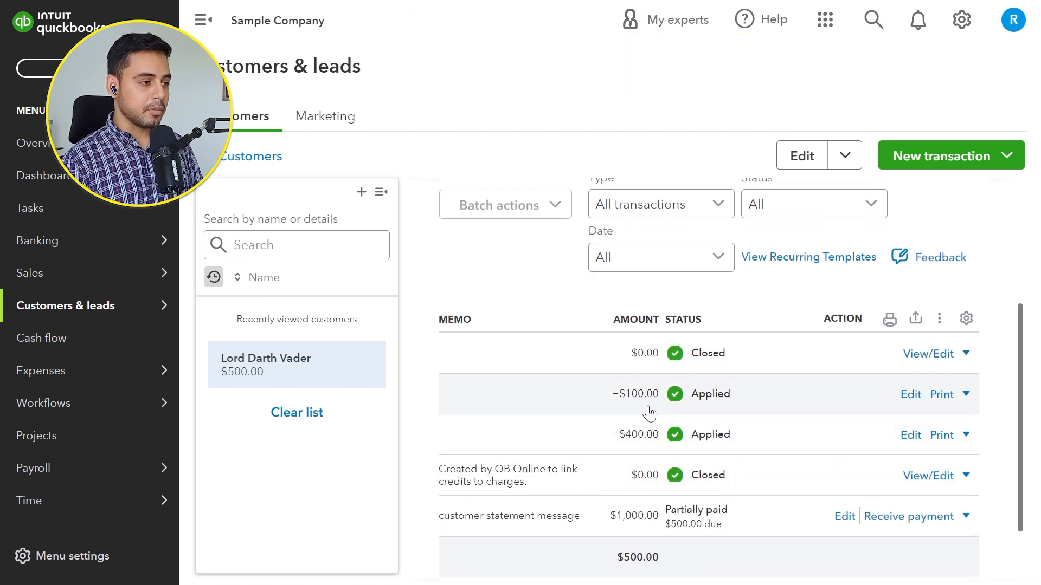
pyautogui.scroll(-2, 649, 413)
pyautogui.hscroll(-1, 648, 413)
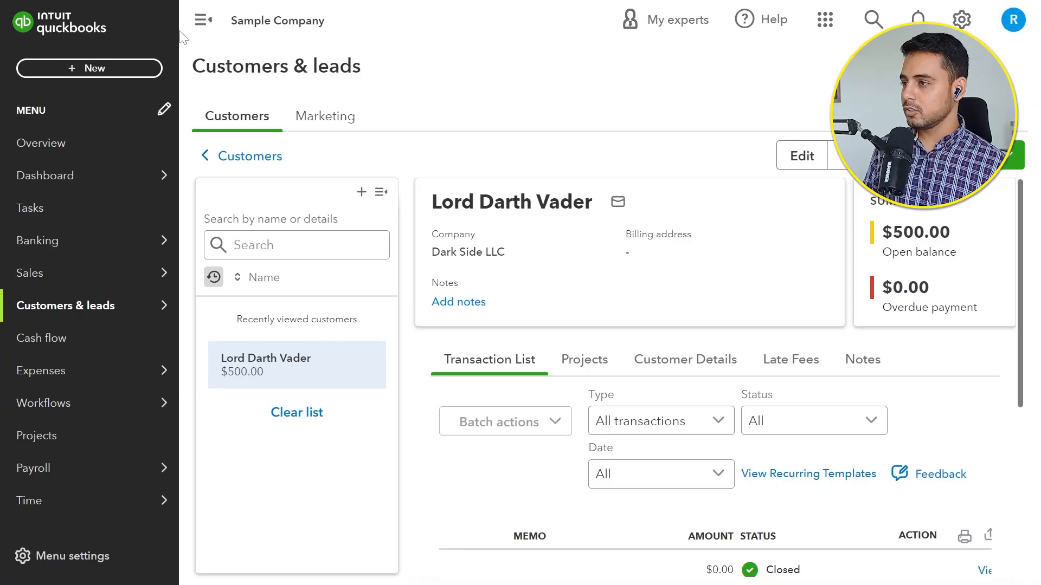
# - Start a delayed credit for the Dark Side LLC customer
pyautogui.click(100, 69)
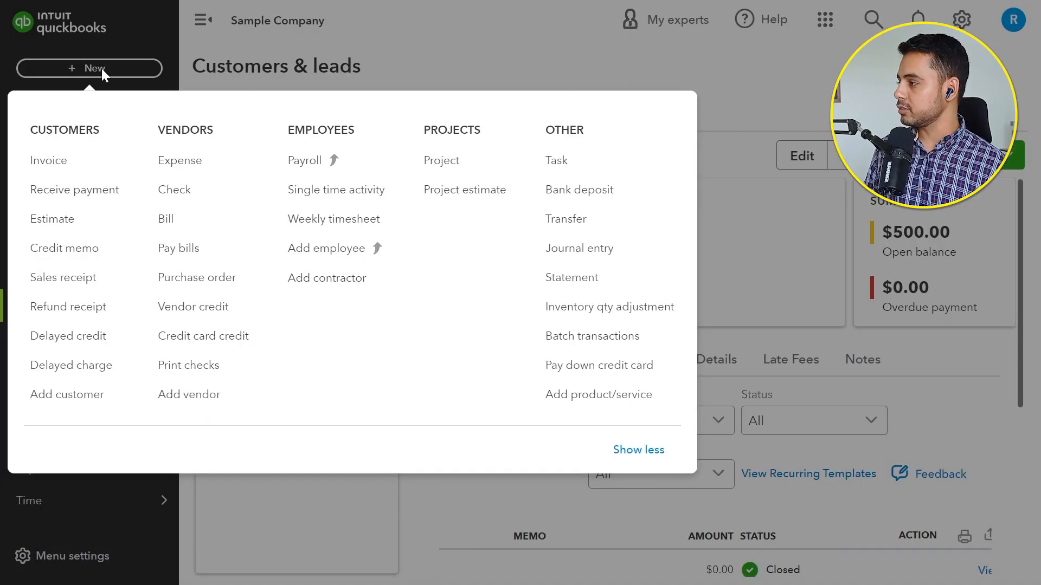
pyautogui.click(68, 336)
pyautogui.click(165, 106)
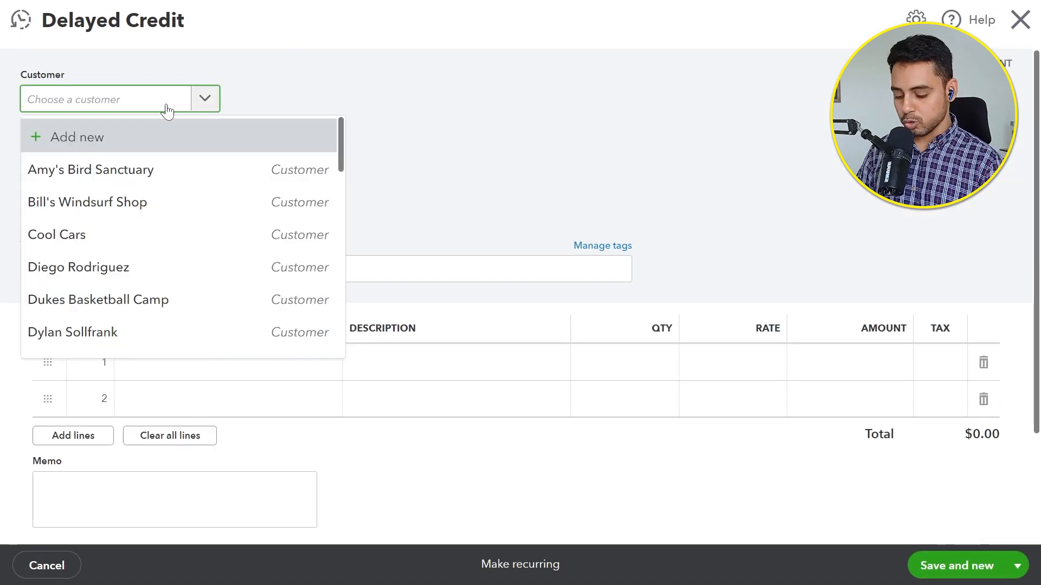
pyautogui.write('Lord Darth Vader')
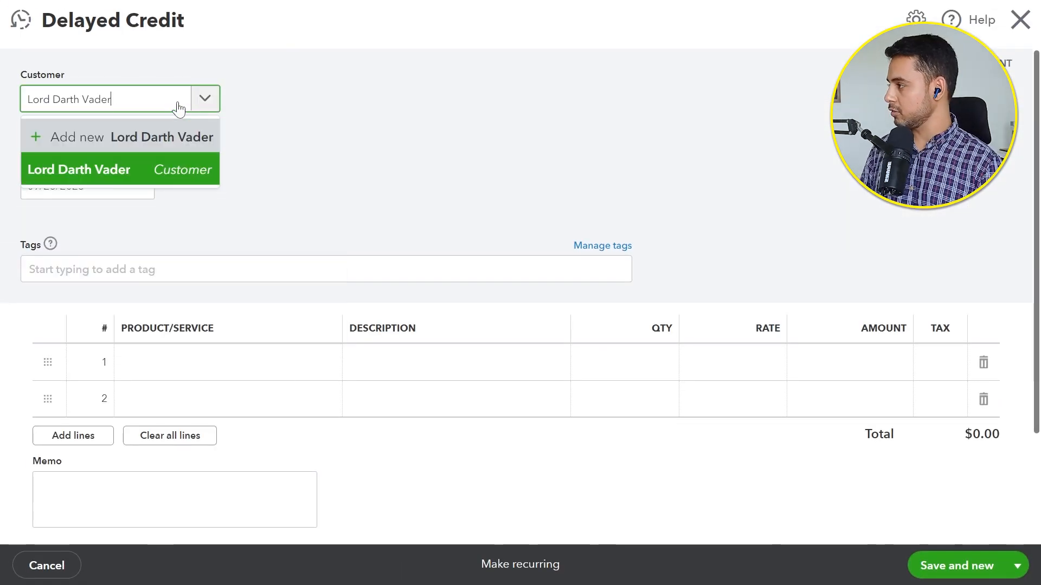
pyautogui.press('Return')
# - Add an untaxed Light Saber line with a quantity of 2 to the delayed credit
pyautogui.click(323, 366)
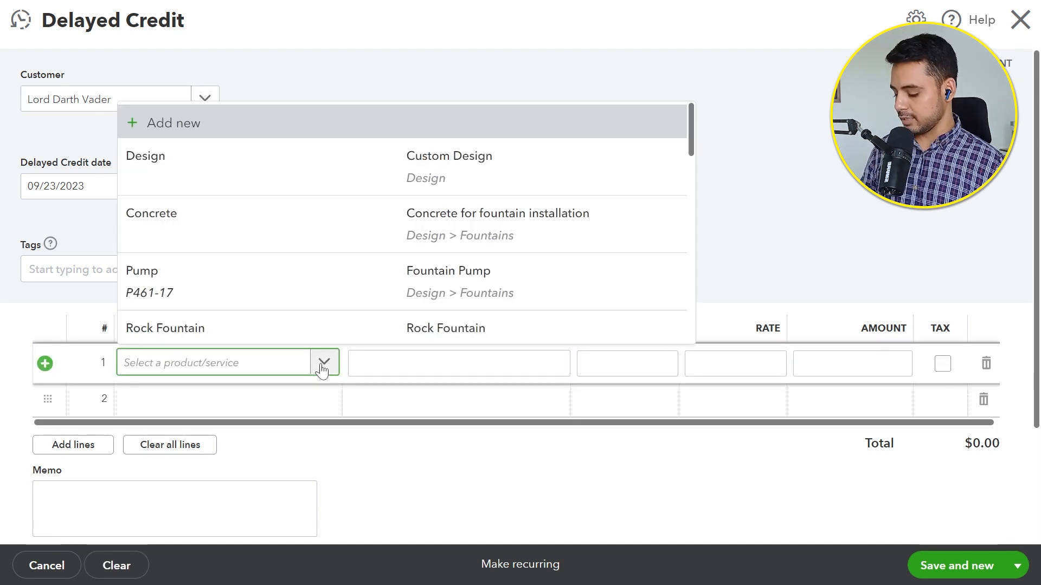
pyautogui.write('light')
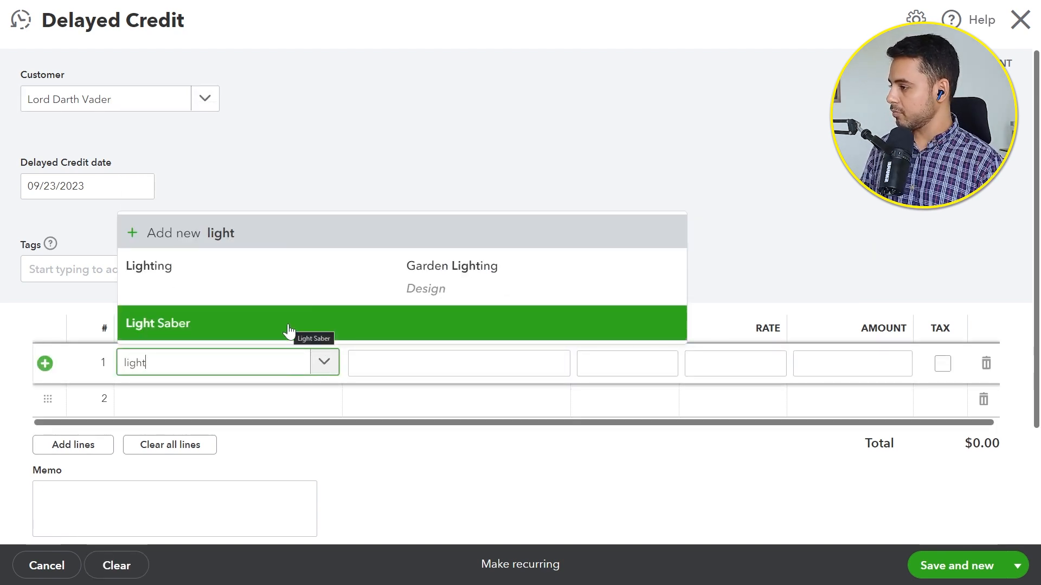
pyautogui.click(289, 325)
pyautogui.click(656, 360)
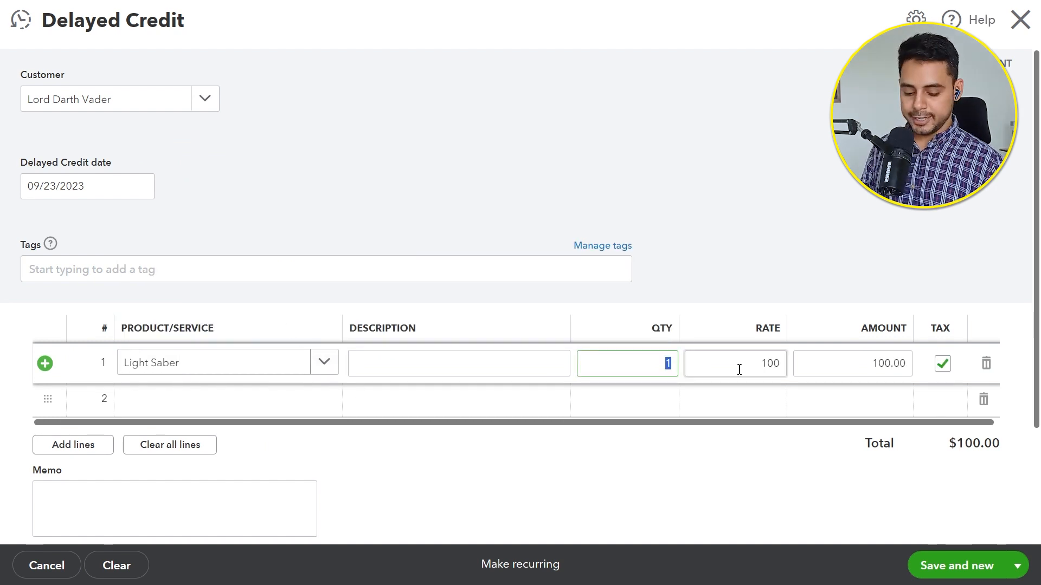
pyautogui.write('2')
pyautogui.scroll(-2, 709, 476)
pyautogui.click(934, 253)
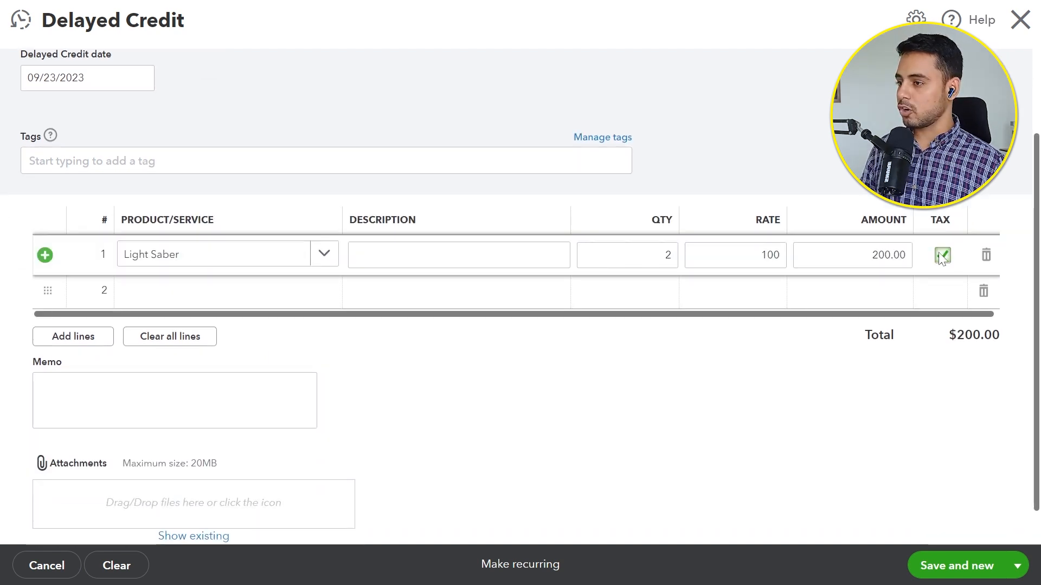
# - Enter the memo "Delayed credit for customer loyalty." on the delayed credit, and save and close it
pyautogui.scroll(-1, 596, 380)
pyautogui.click(257, 361)
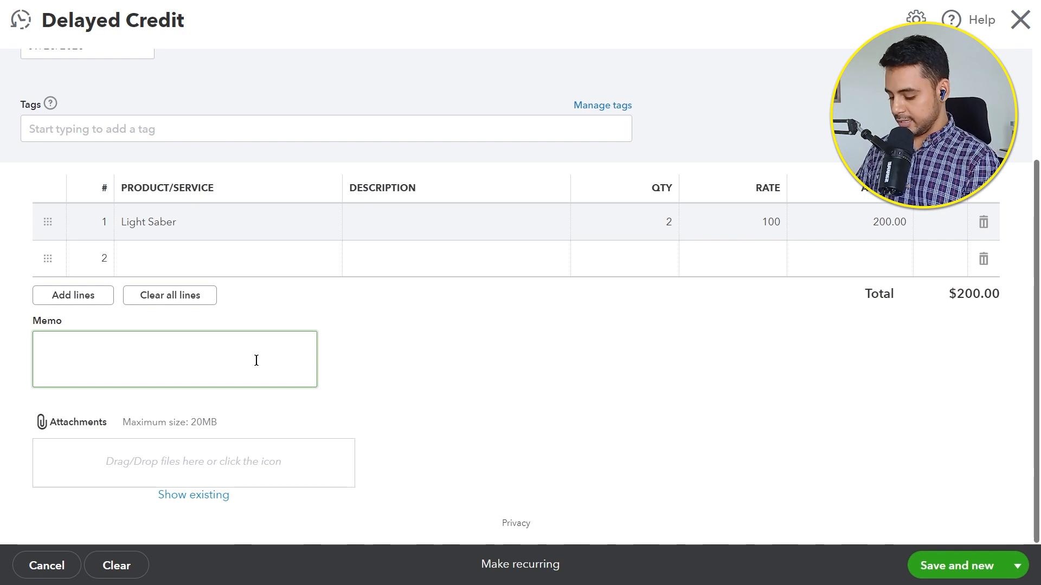
pyautogui.write('Delayed credit for customer loyalty.')
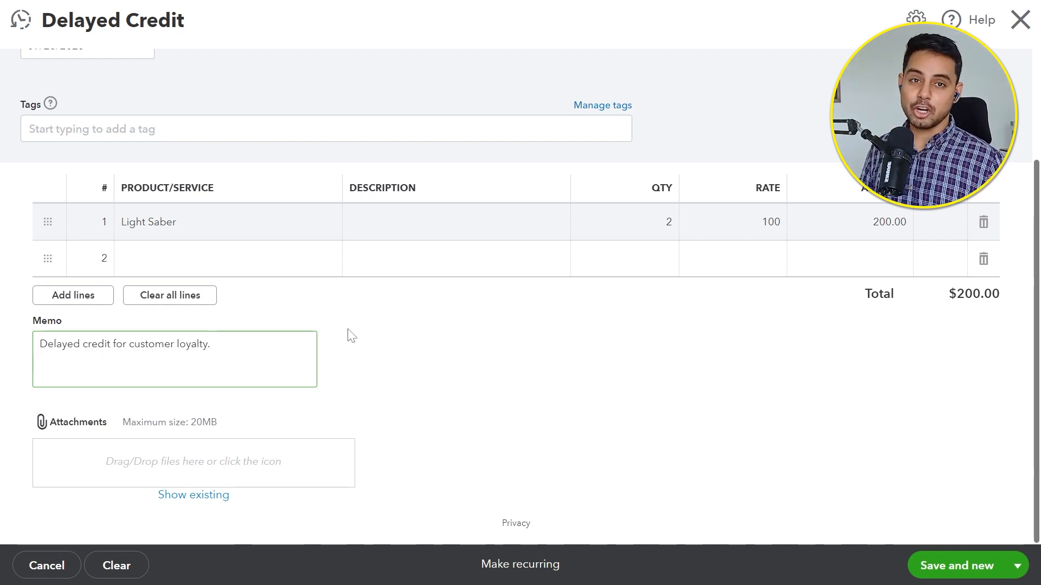
pyautogui.click(1016, 565)
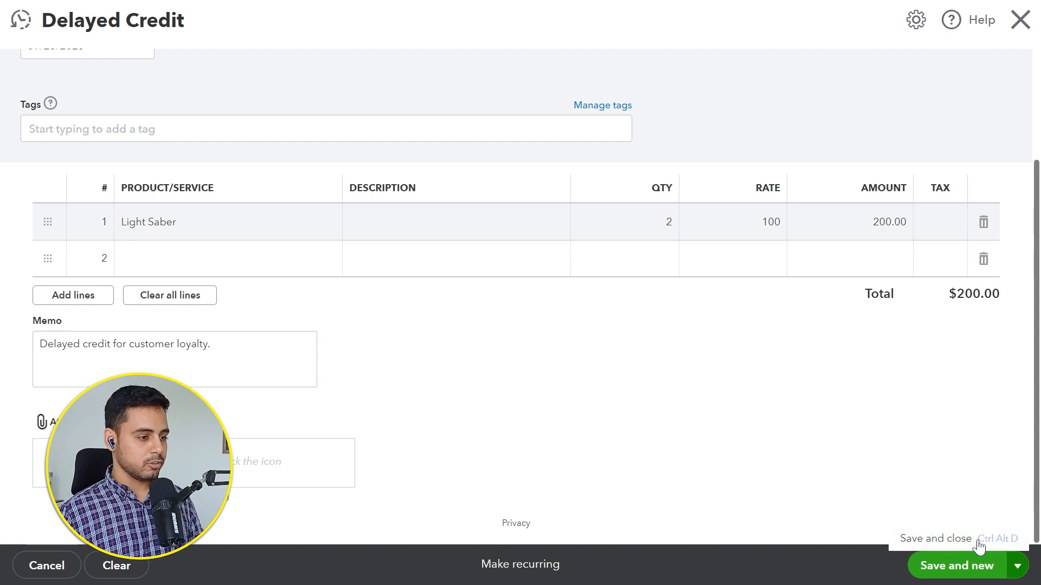
pyautogui.click(978, 540)
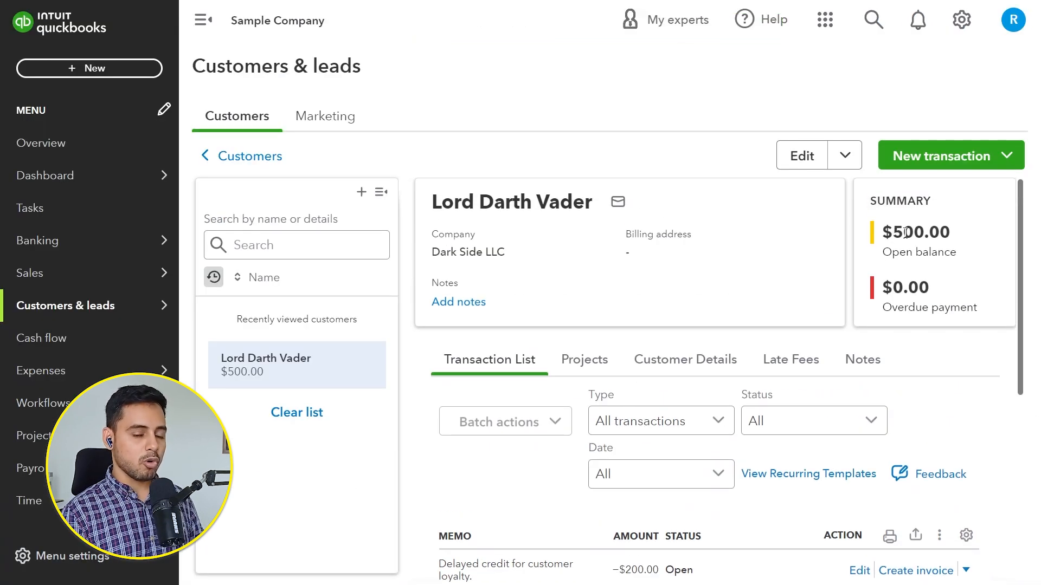
# - Start an invoice for the Dark Side LLC customer and add the pending -$200.00 delayed credit to it
pyautogui.scroll(-3, 783, 301)
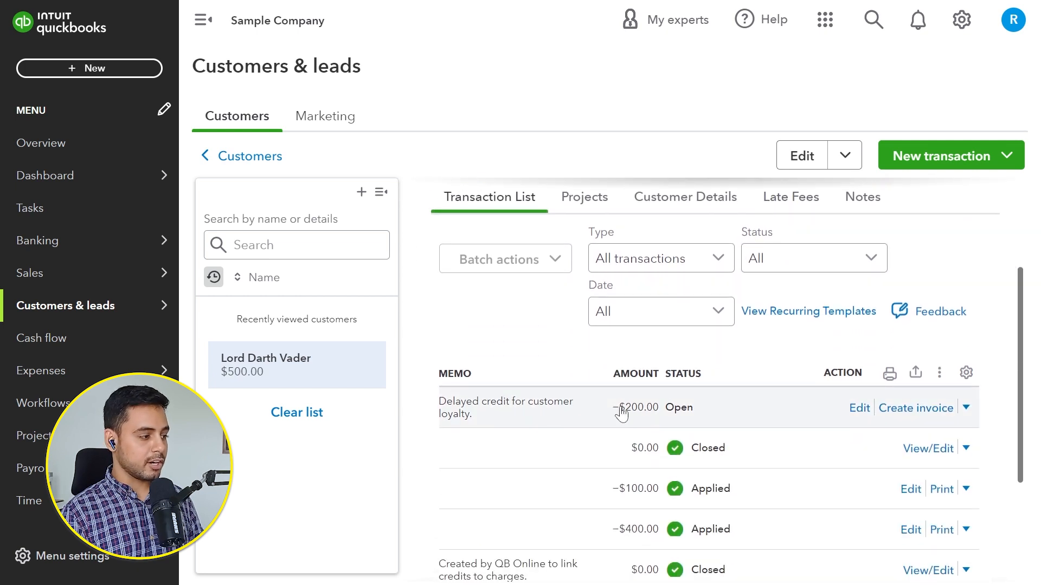
pyautogui.scroll(3, 572, 415)
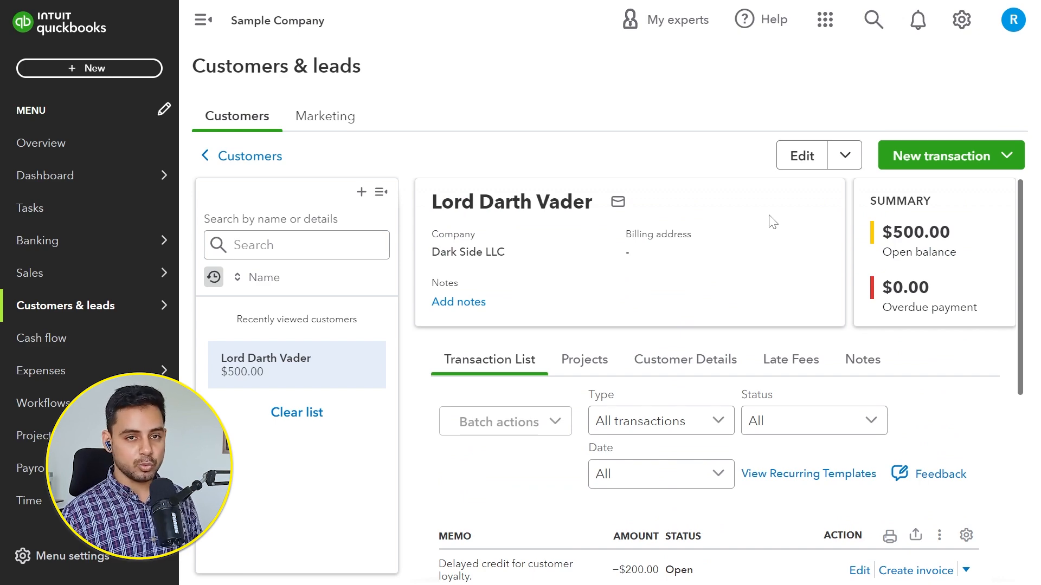
pyautogui.click(84, 67)
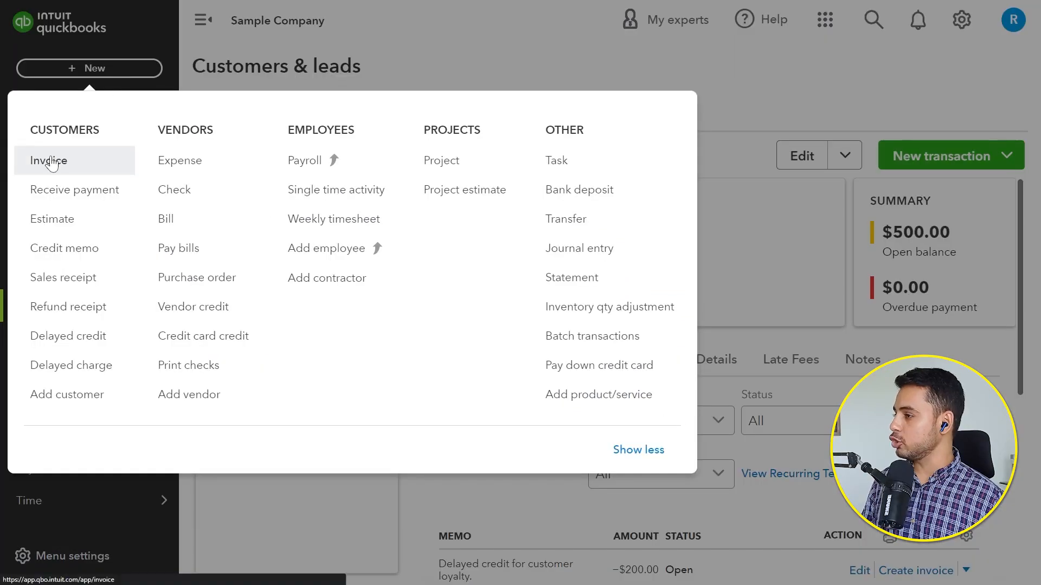
pyautogui.click(51, 162)
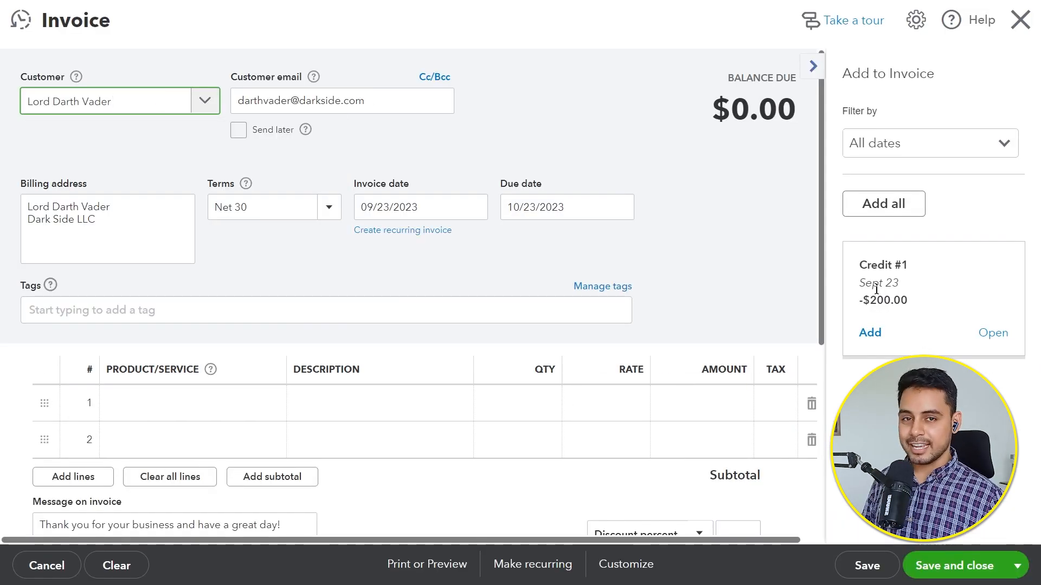
pyautogui.click(871, 335)
pyautogui.scroll(-2, 615, 333)
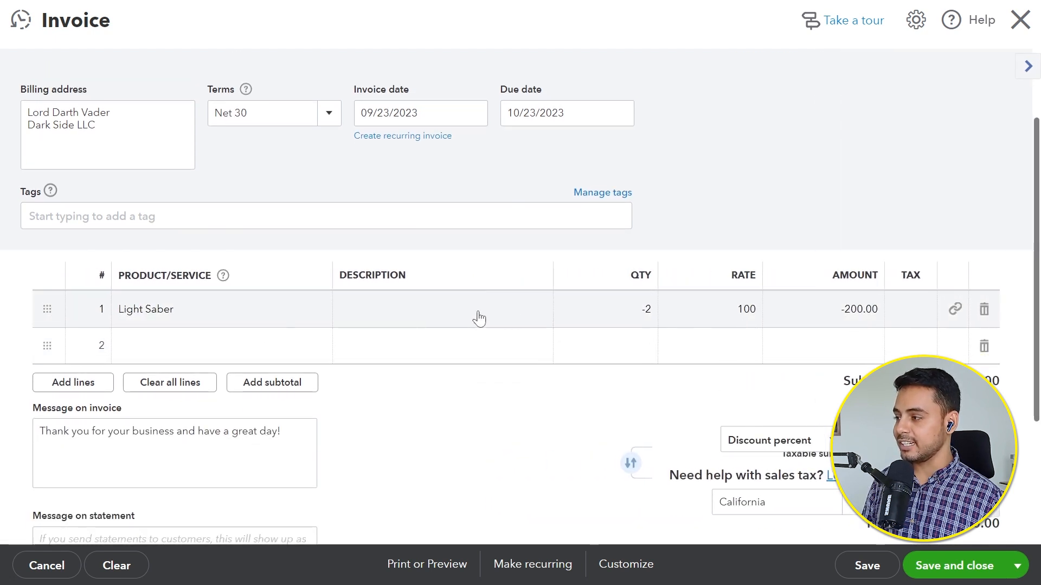
# - Add an untaxed Light Saber line with a quantity of 2 to the invoice, and save and close it
pyautogui.click(274, 345)
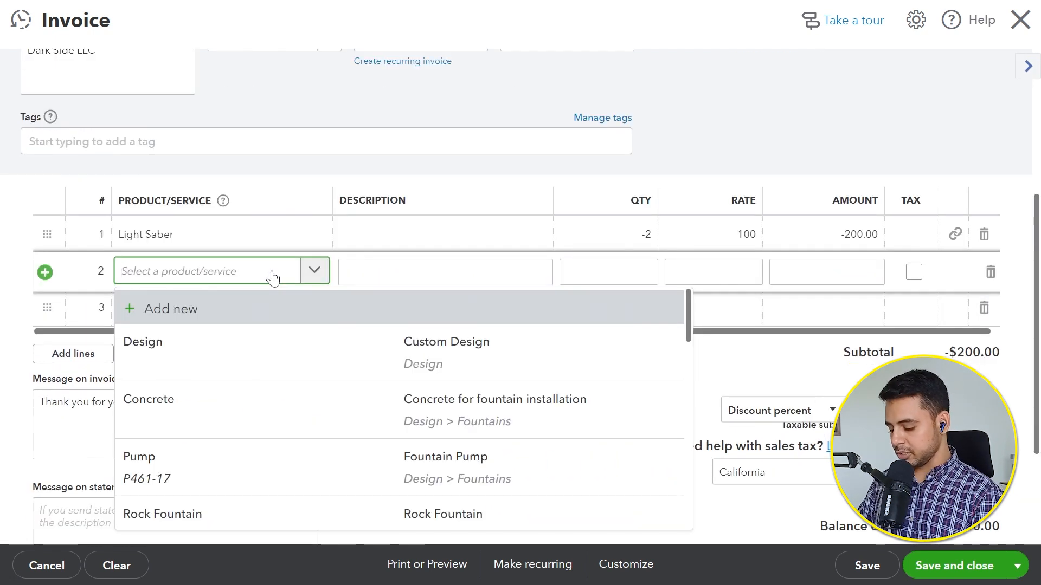
pyautogui.write('light sabers')
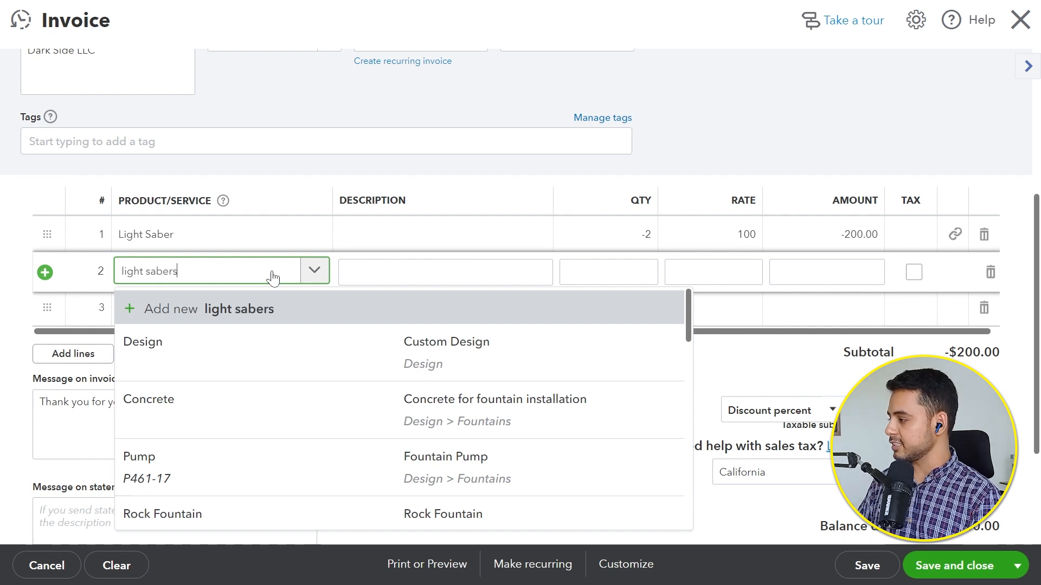
pyautogui.press('BackSpace')
pyautogui.click(295, 341)
pyautogui.click(623, 272)
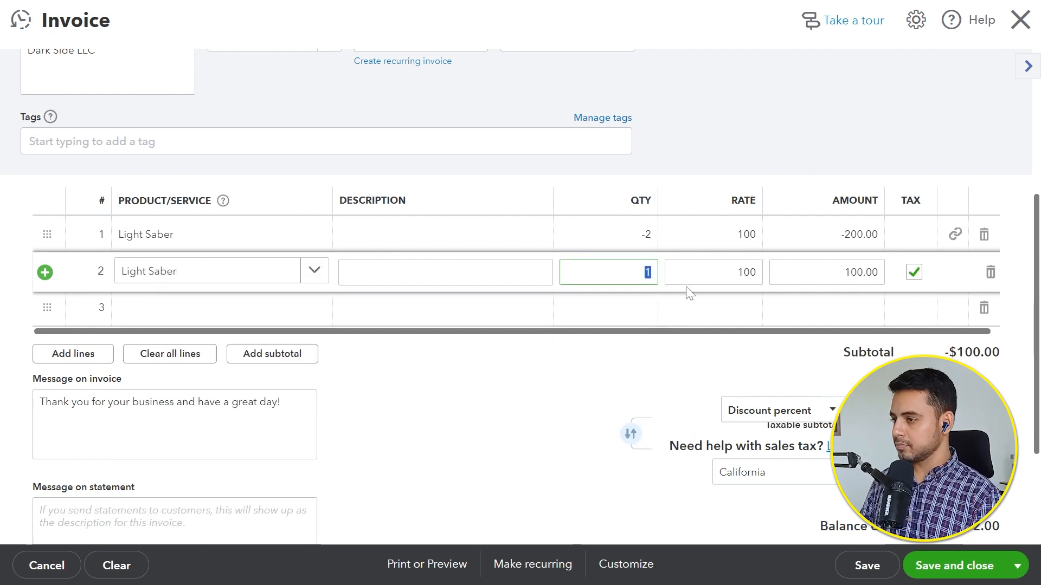
pyautogui.write('2')
pyautogui.click(913, 273)
pyautogui.click(378, 380)
pyautogui.scroll(-2, 379, 385)
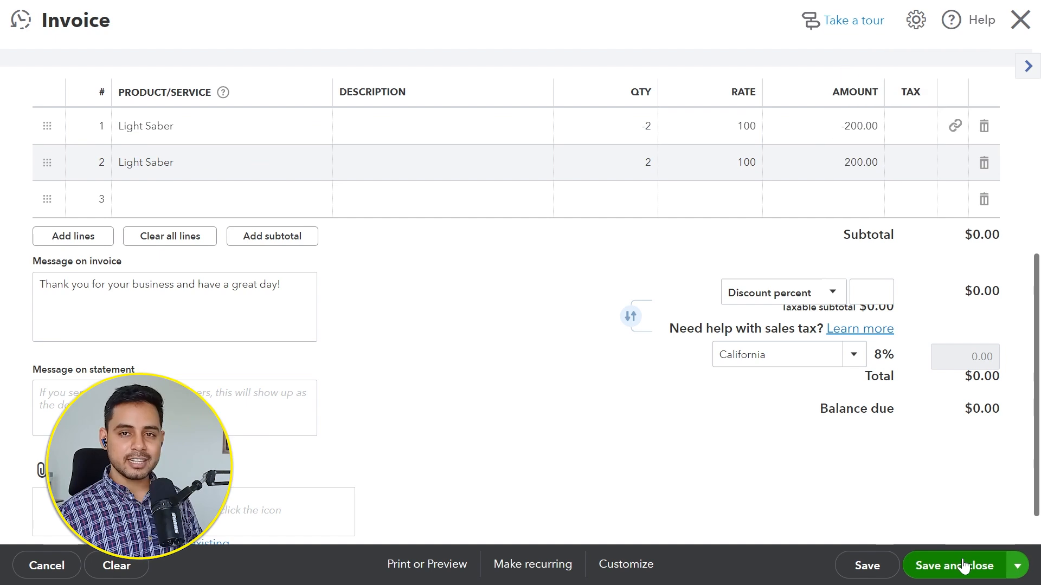
pyautogui.click(963, 566)
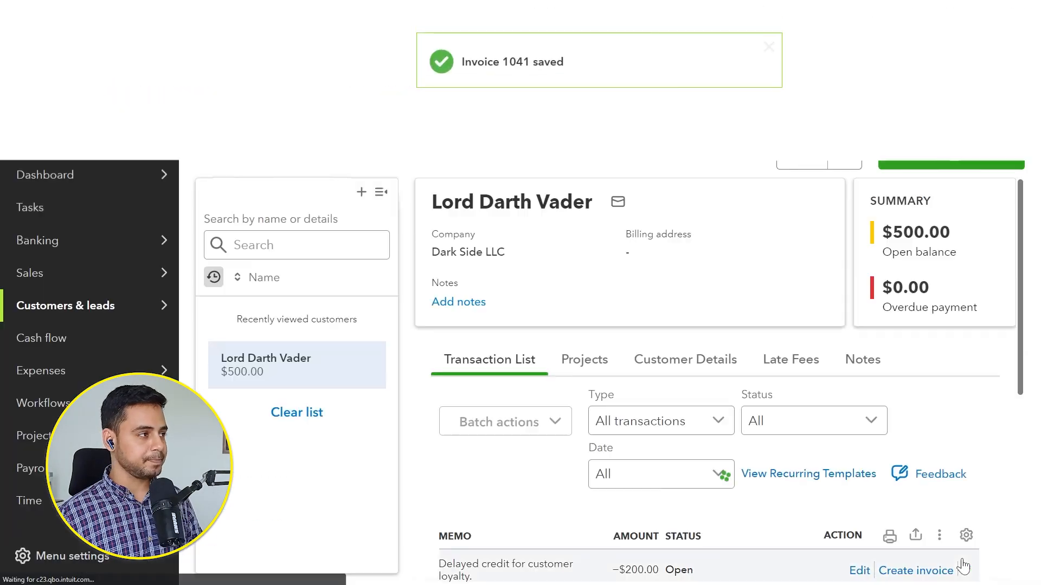
# - Review the new invoice and the delayed credit's status in the customer's transaction list
pyautogui.hscroll(-6, 472, 407)
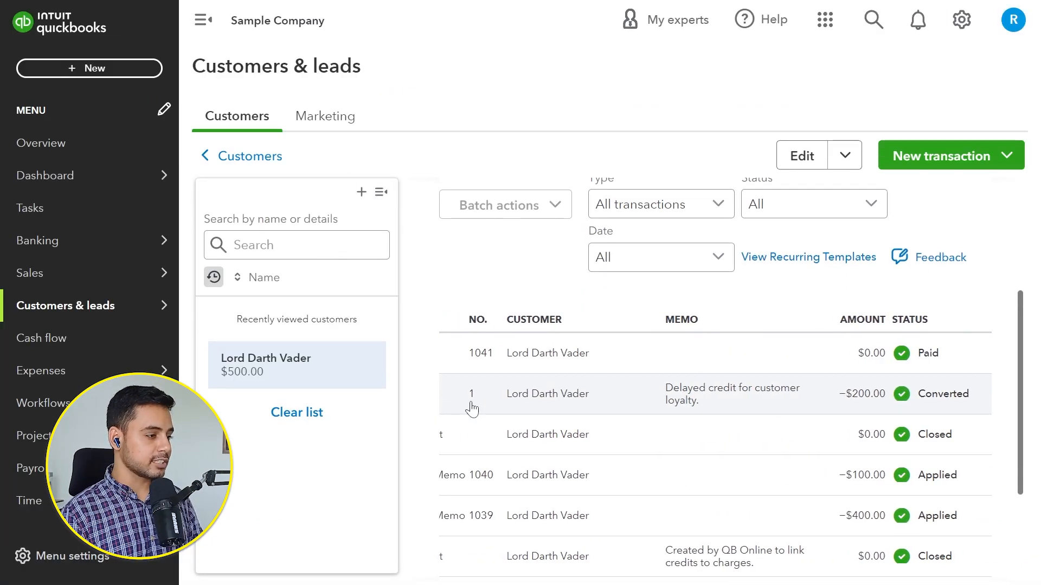
pyautogui.click(918, 396)
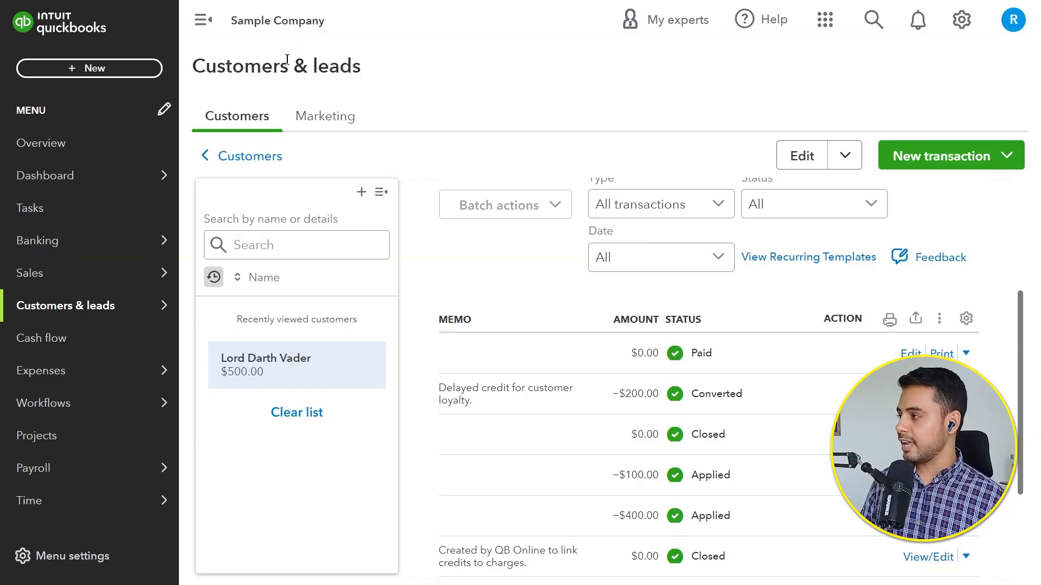
# - Start a new delayed credit for the Dark Side LLC customer
pyautogui.click(56, 69)
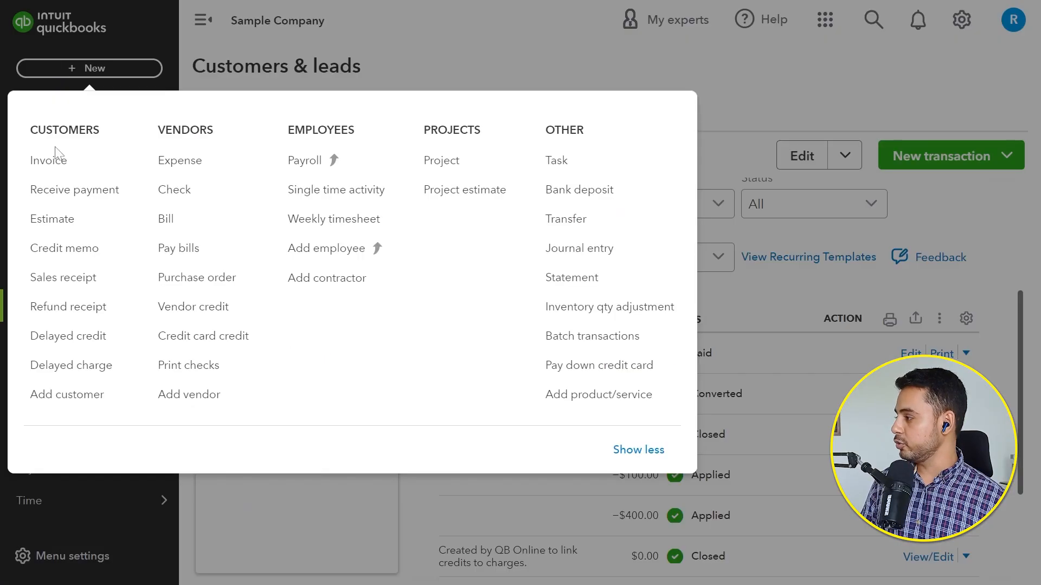
pyautogui.click(57, 328)
pyautogui.click(171, 101)
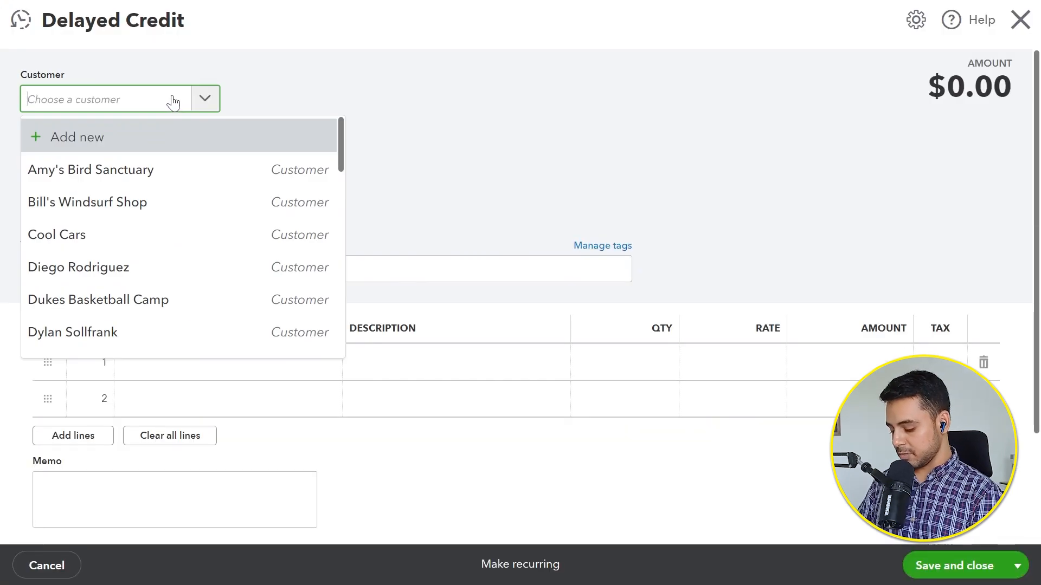
pyautogui.write('lord darth')
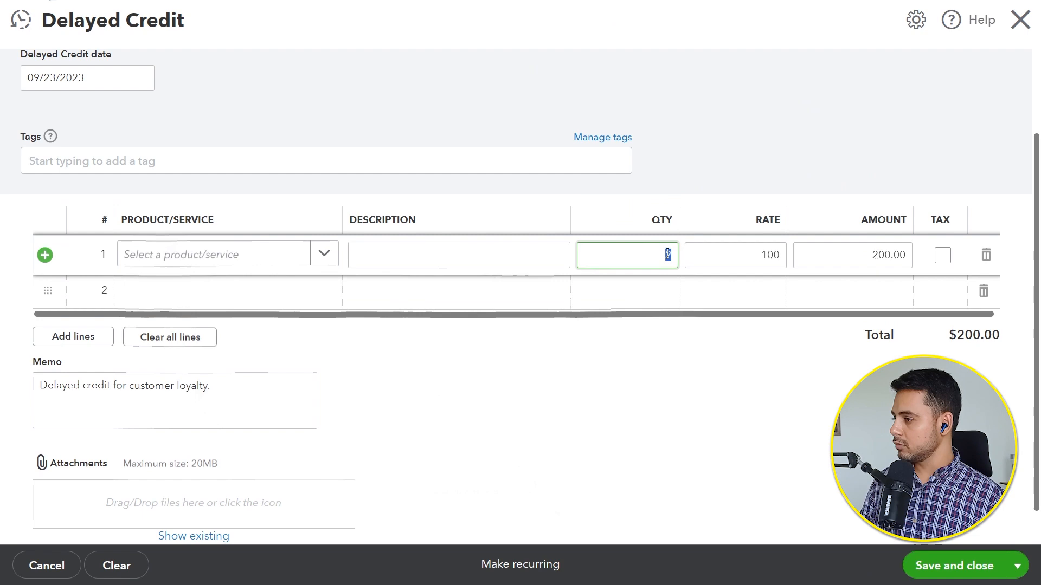
# - Start a new non-inventory item on the credit's first line, named Referral Rewards, with the sales description "Referral reward for customers"
pyautogui.click(246, 248)
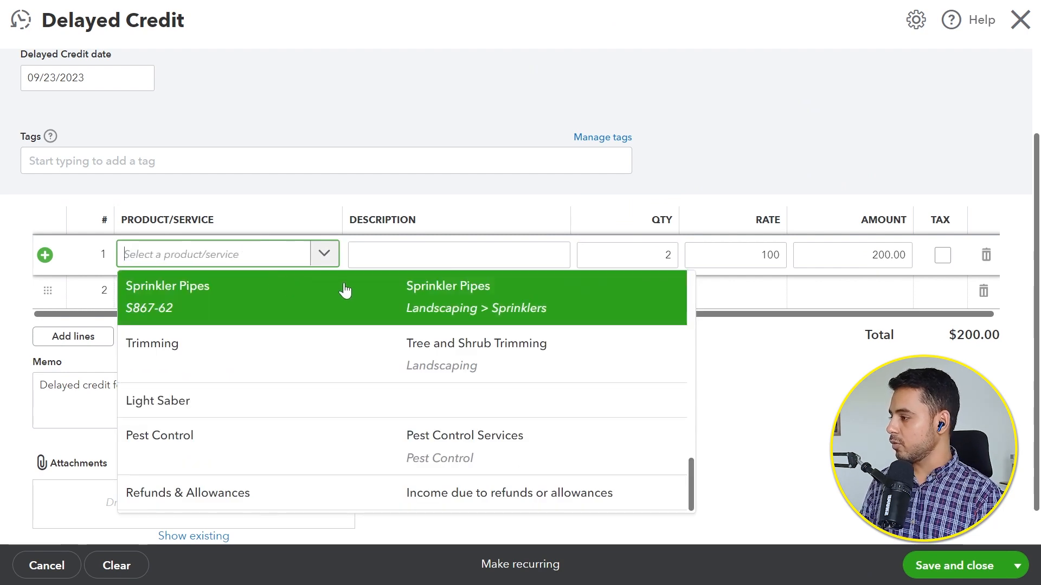
pyautogui.scroll(10, 359, 336)
pyautogui.click(328, 291)
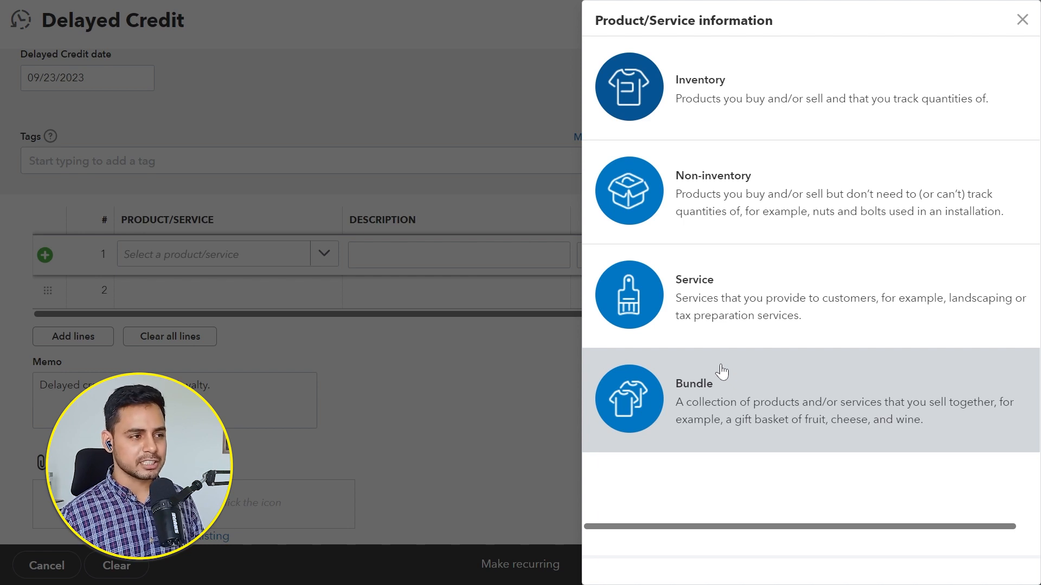
pyautogui.click(659, 220)
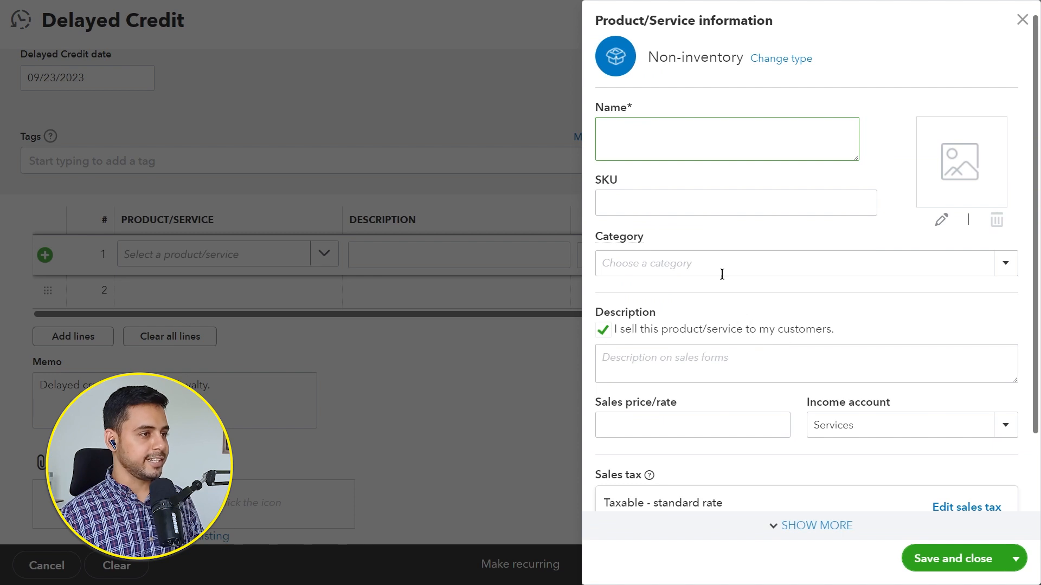
pyautogui.write('Referral reward for customers')
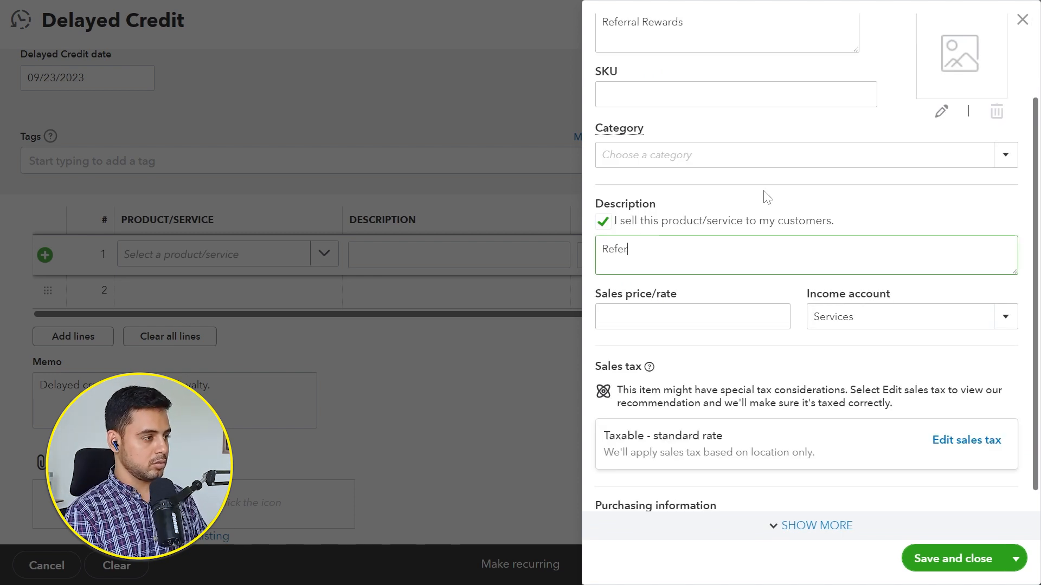
# - Set the Referral Rewards item's income account to Discounts given and its sales price to 100, and save it
pyautogui.click(899, 317)
pyautogui.write('disc')
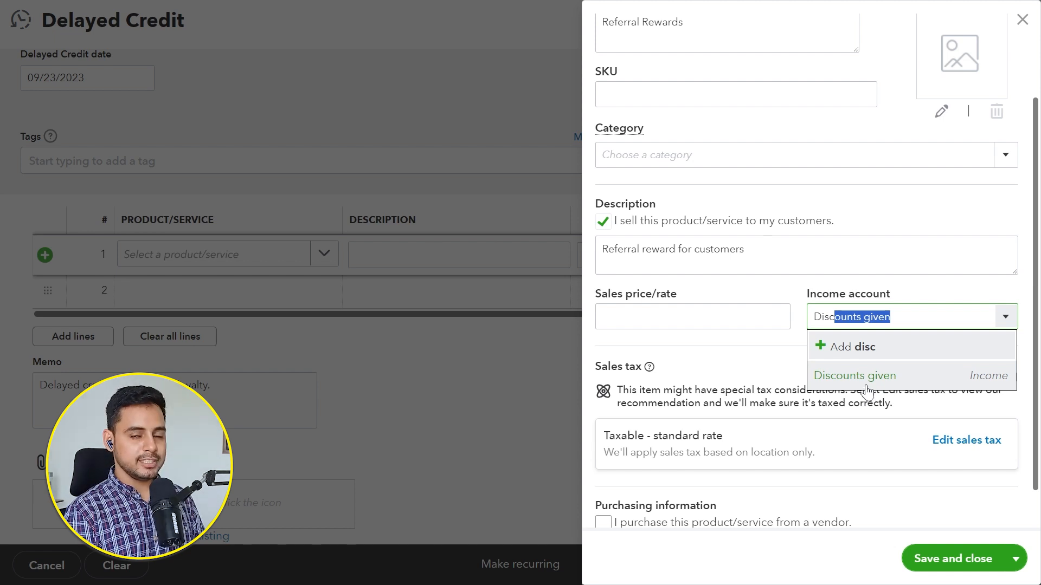
pyautogui.click(866, 386)
pyautogui.click(767, 305)
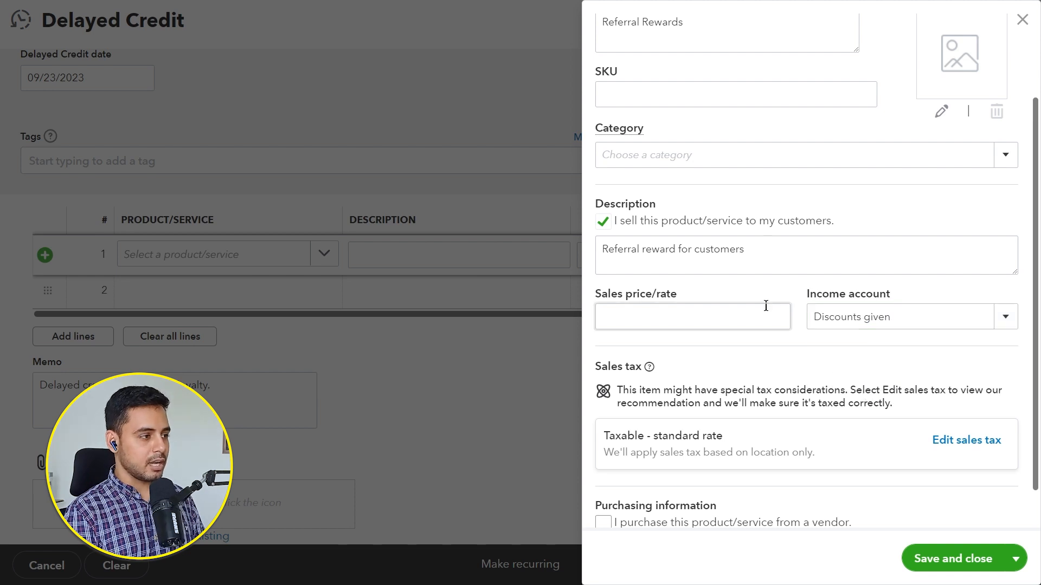
pyautogui.click(766, 307)
pyautogui.write('100')
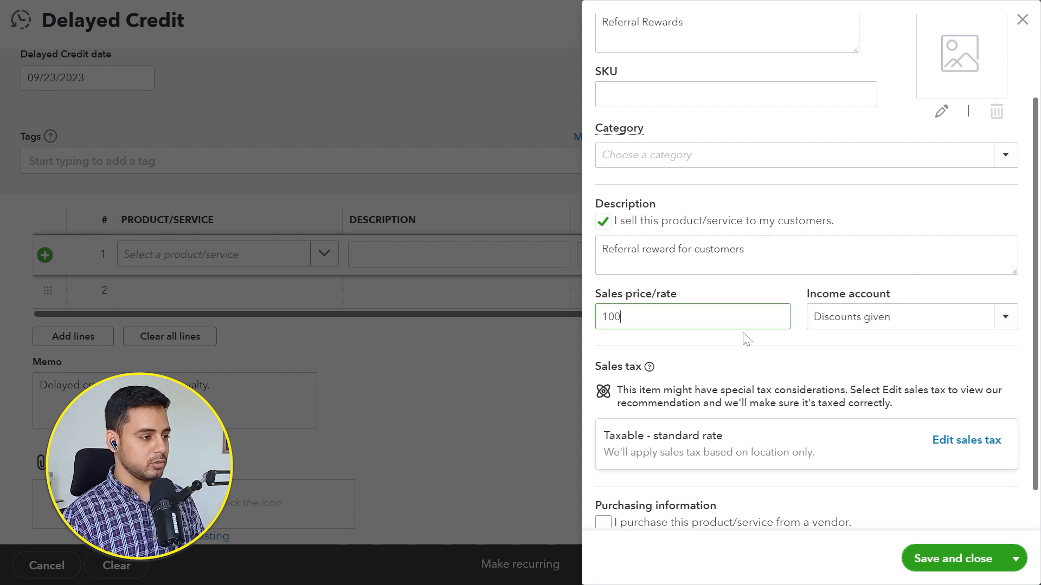
pyautogui.click(958, 561)
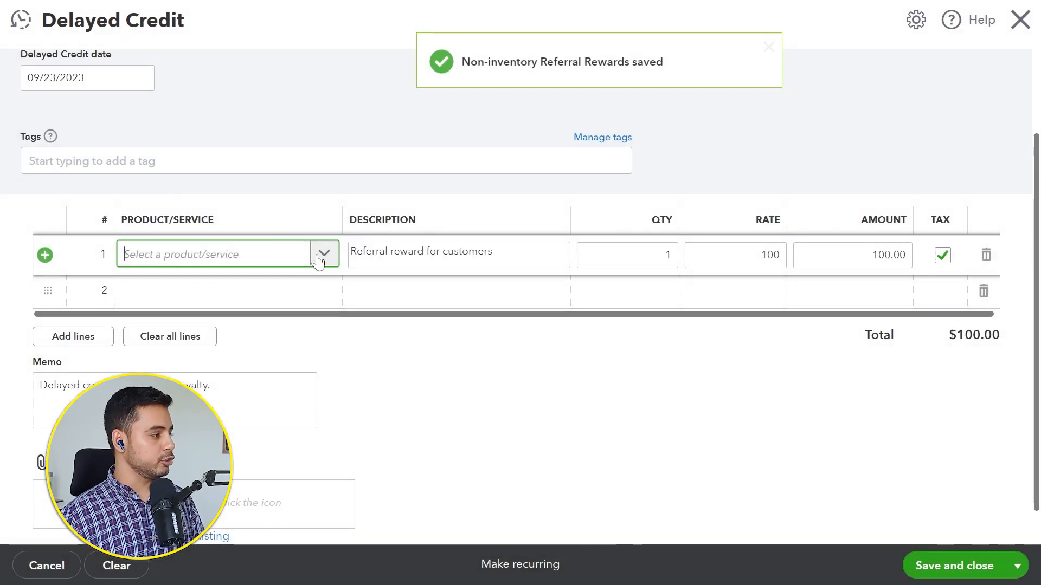
# - Set the Referral Rewards line's quantity to 3, and save and close the delayed credit
pyautogui.click(631, 261)
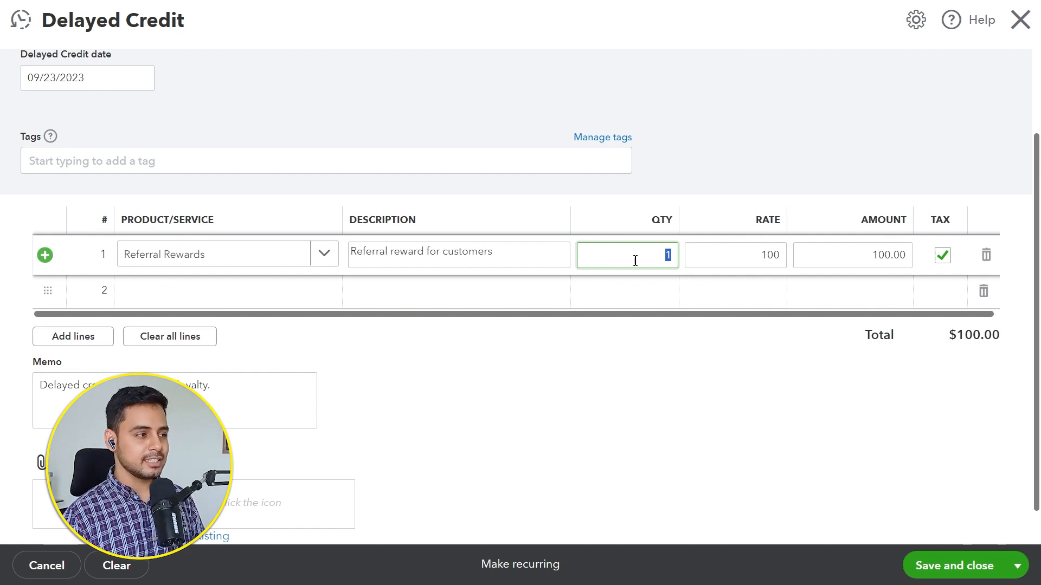
pyautogui.write('3')
pyautogui.click(758, 421)
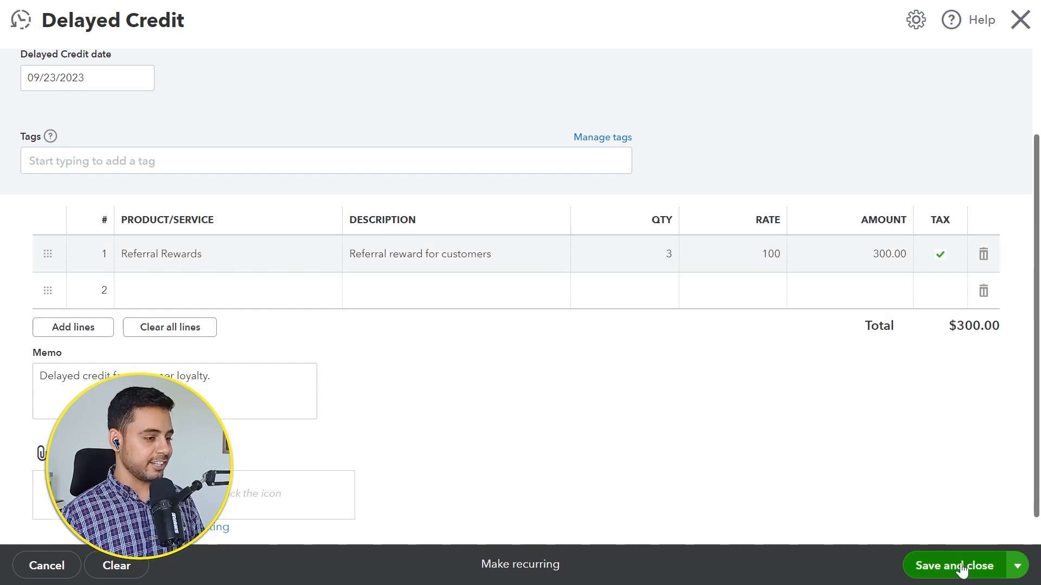
pyautogui.click(926, 565)
# - Reopen the new delayed credit from the customer's transaction list, remove the tax from its Referral Rewards line, and save and close it
pyautogui.scroll(-3, 826, 438)
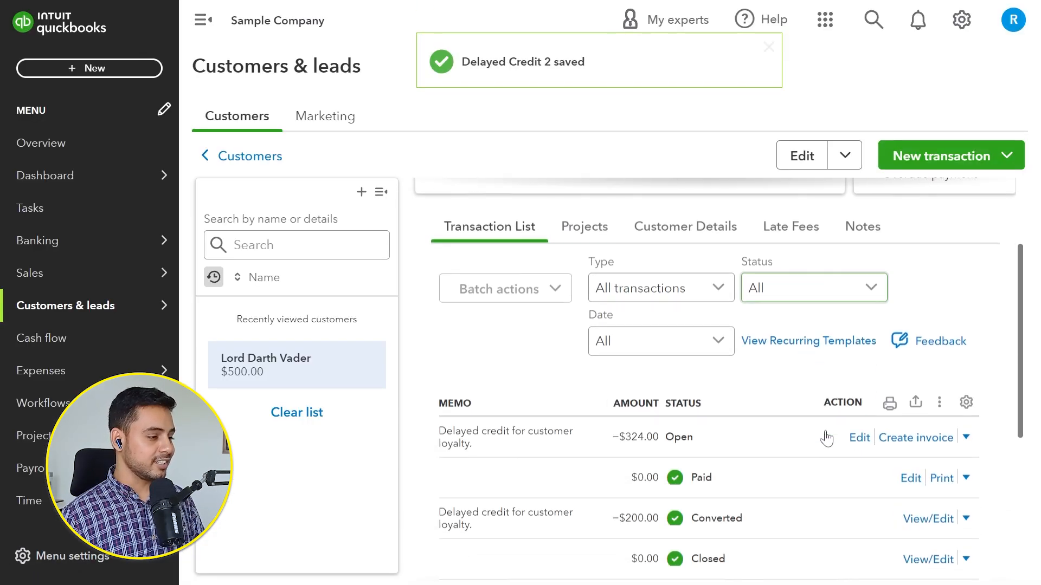
pyautogui.hscroll(-6, 783, 448)
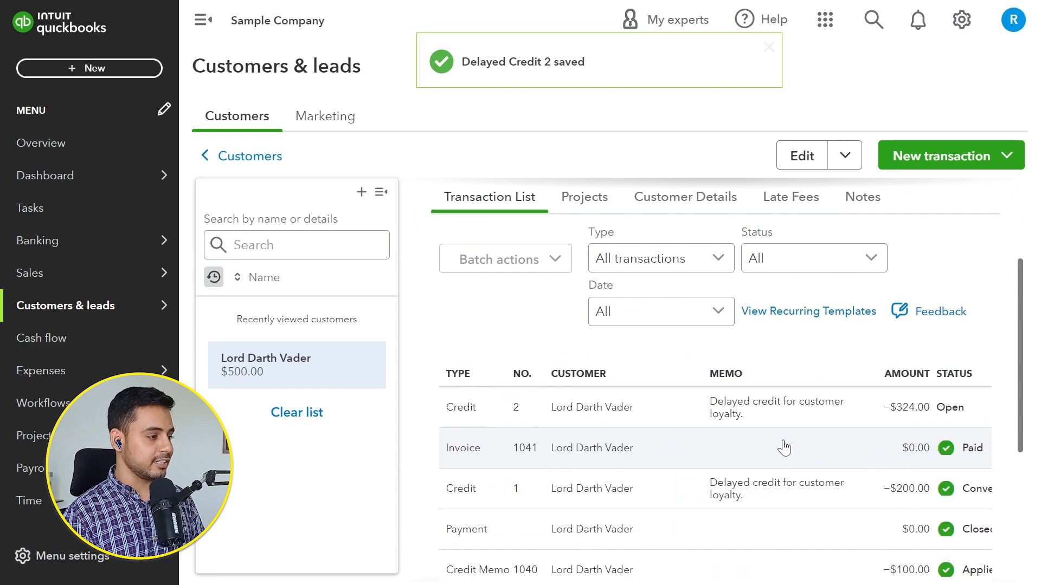
pyautogui.hscroll(4, 676, 414)
pyautogui.hscroll(3, 678, 412)
pyautogui.click(682, 408)
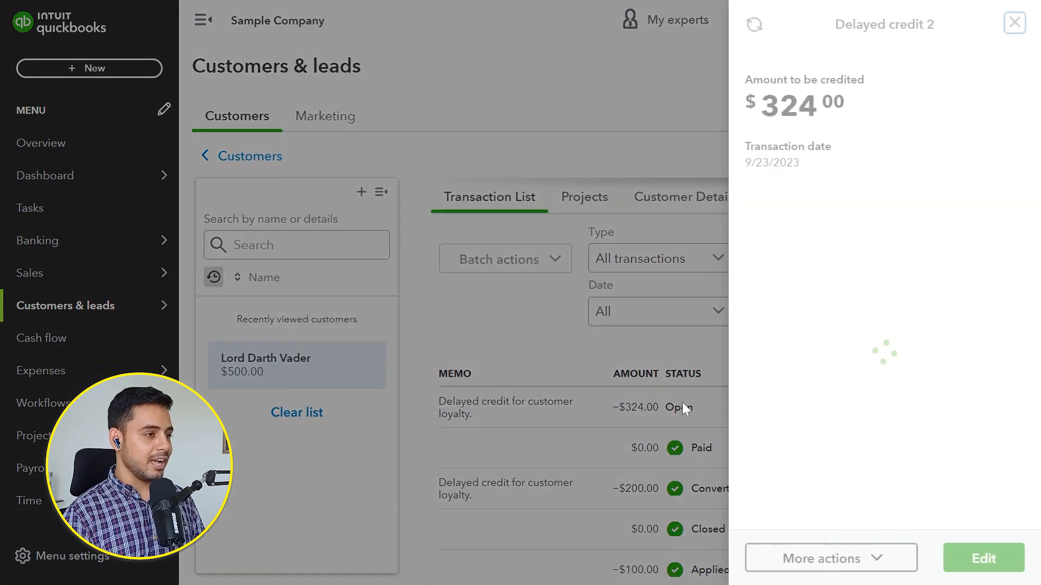
pyautogui.click(982, 559)
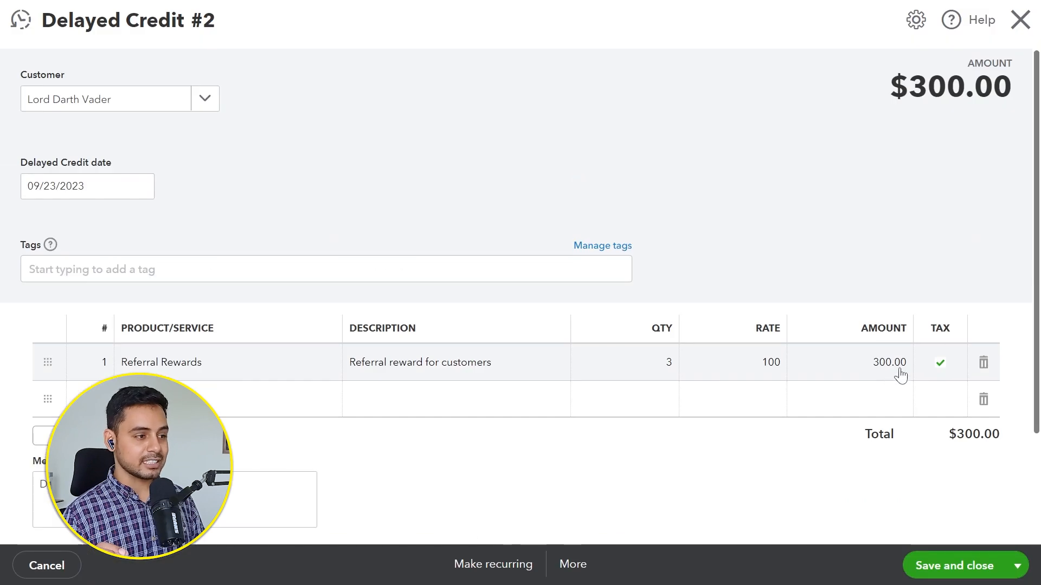
pyautogui.click(943, 363)
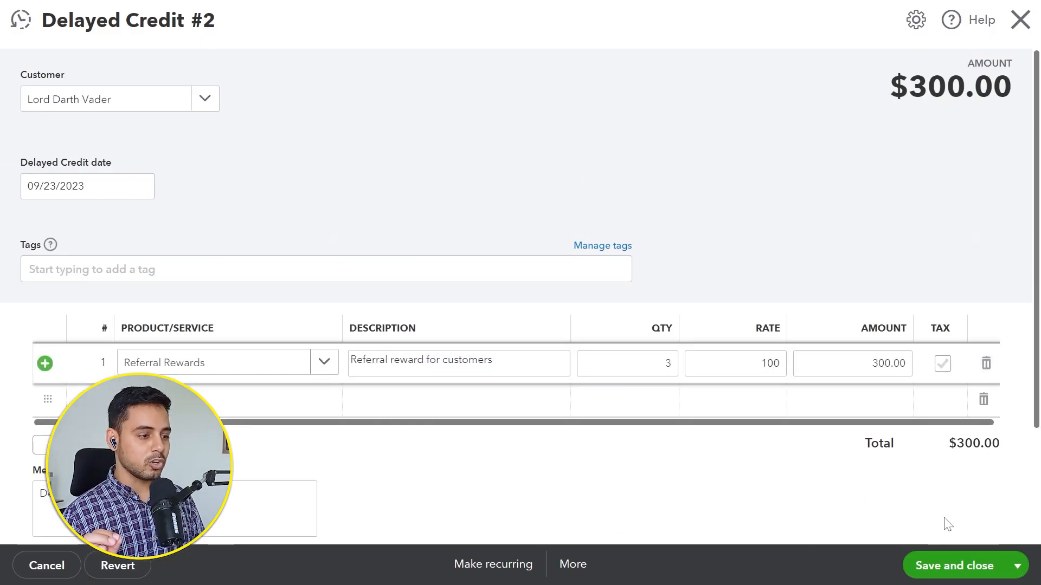
pyautogui.click(944, 567)
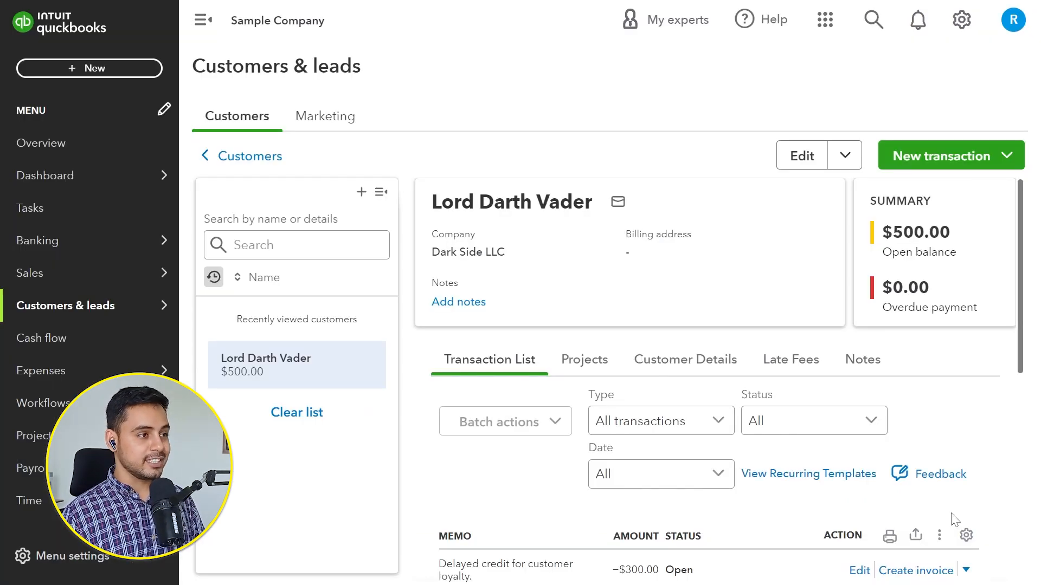
# - Start an invoice for the Dark Side LLC customer and add the pending -$300.00 referral reward credit to it
pyautogui.scroll(-4, 954, 517)
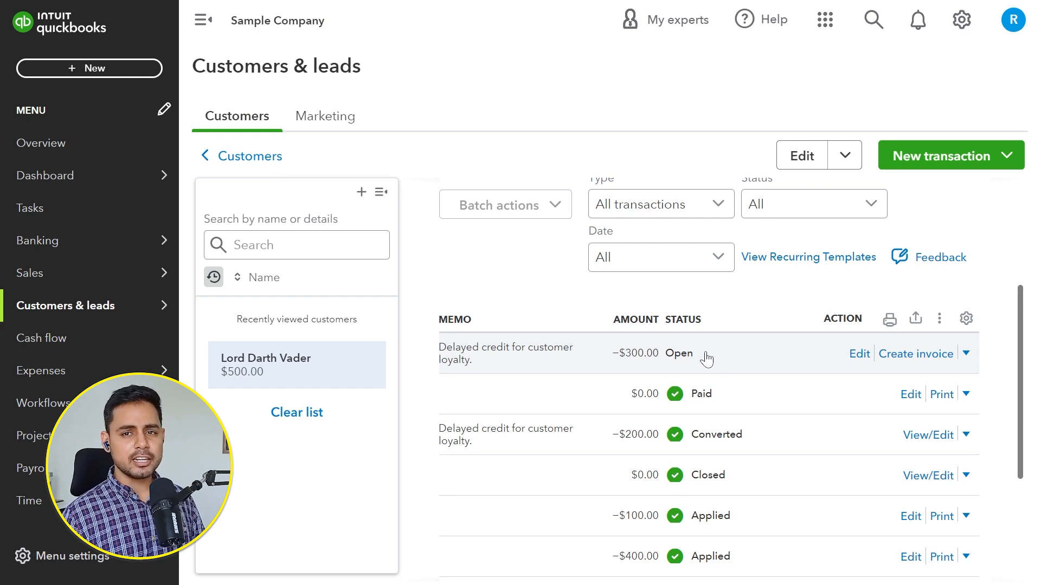
pyautogui.hscroll(-5, 706, 357)
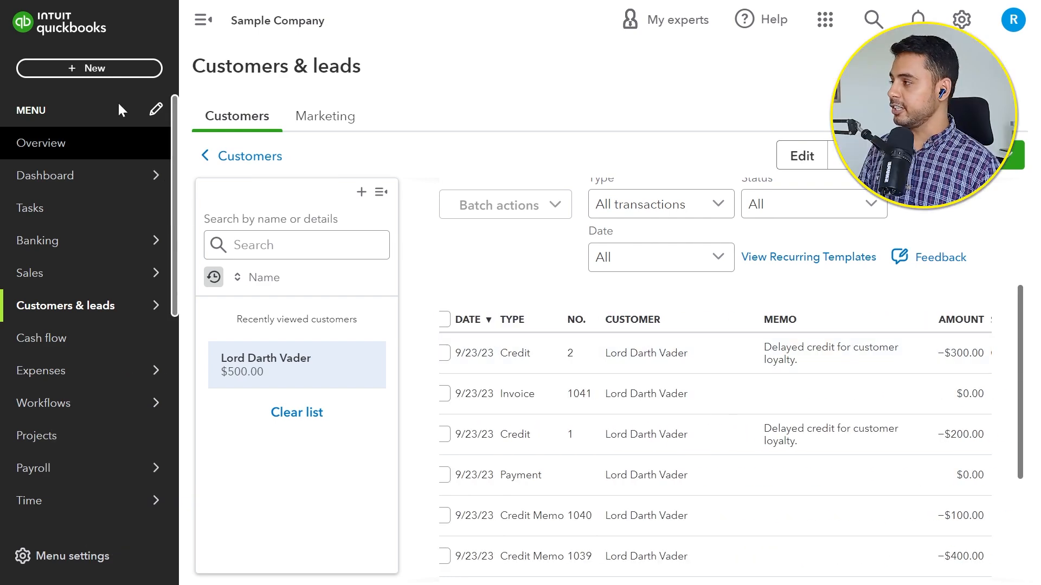
pyautogui.click(88, 69)
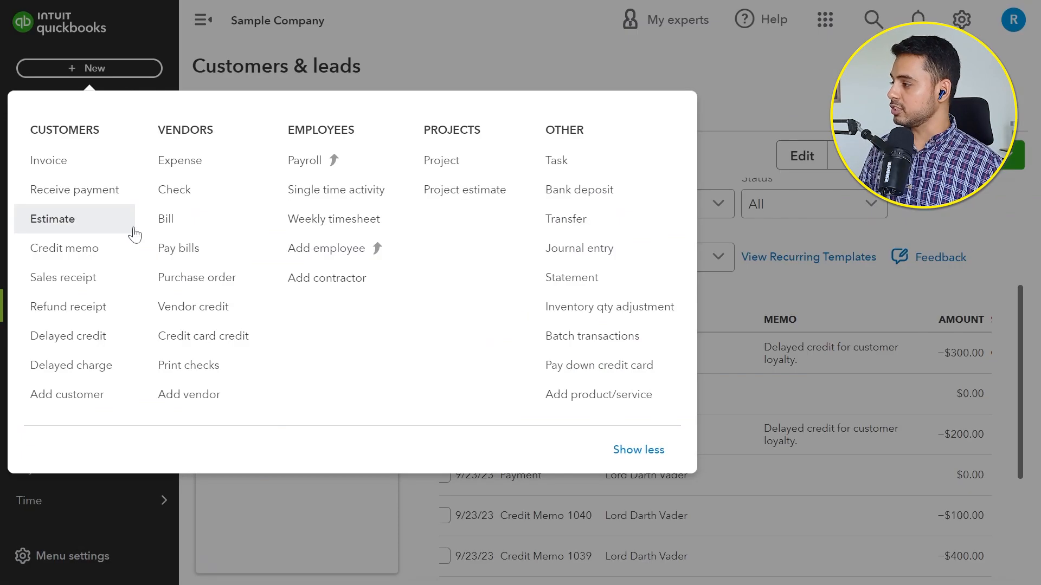
pyautogui.click(113, 162)
pyautogui.write('lord darth')
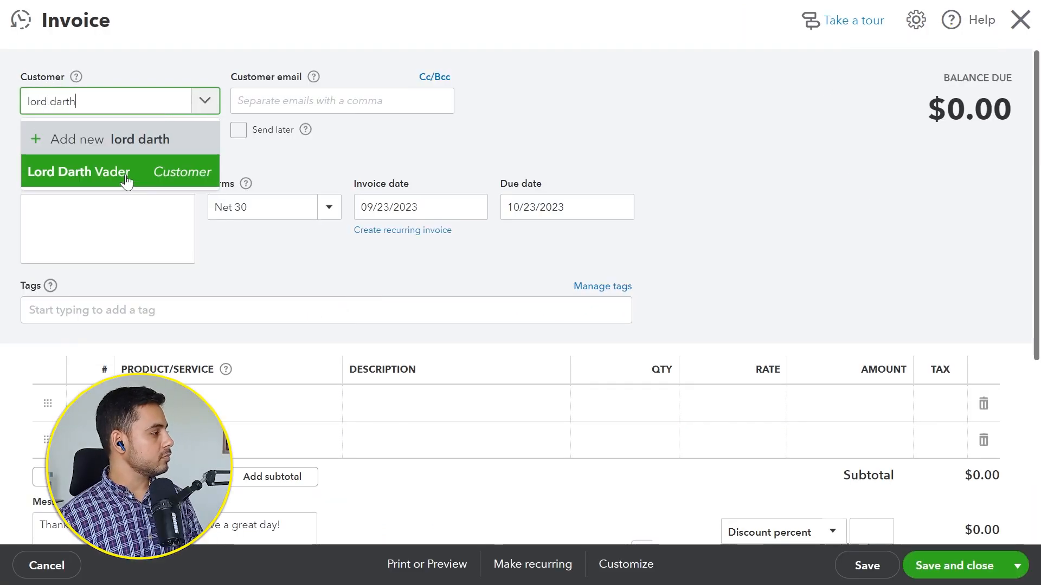
pyautogui.click(126, 181)
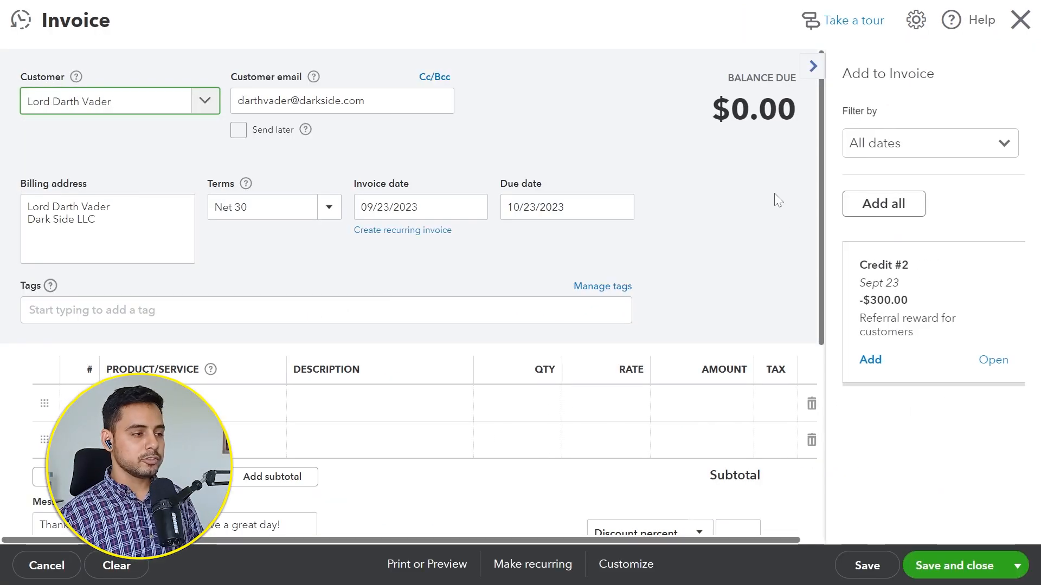
pyautogui.click(860, 289)
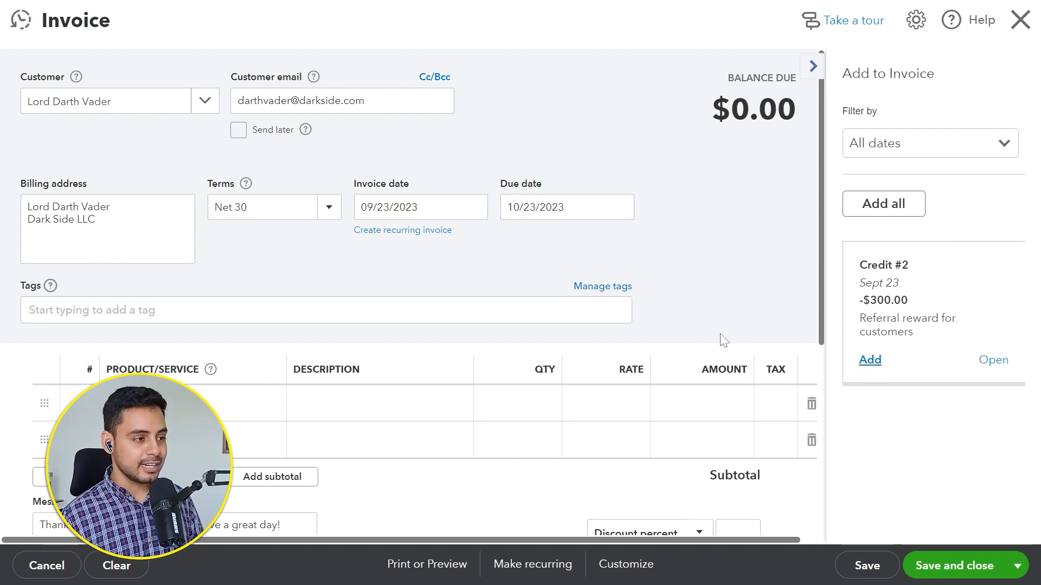
pyautogui.click(872, 363)
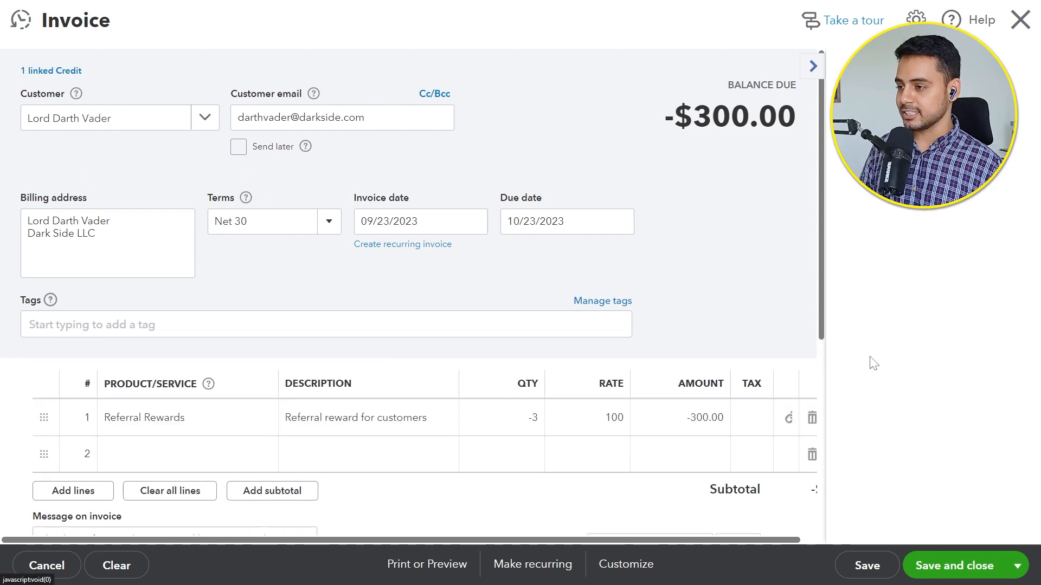
# - Add a taxable Light Saber line with a quantity of 5 below the Referral Rewards line on the invoice
pyautogui.scroll(-2, 715, 347)
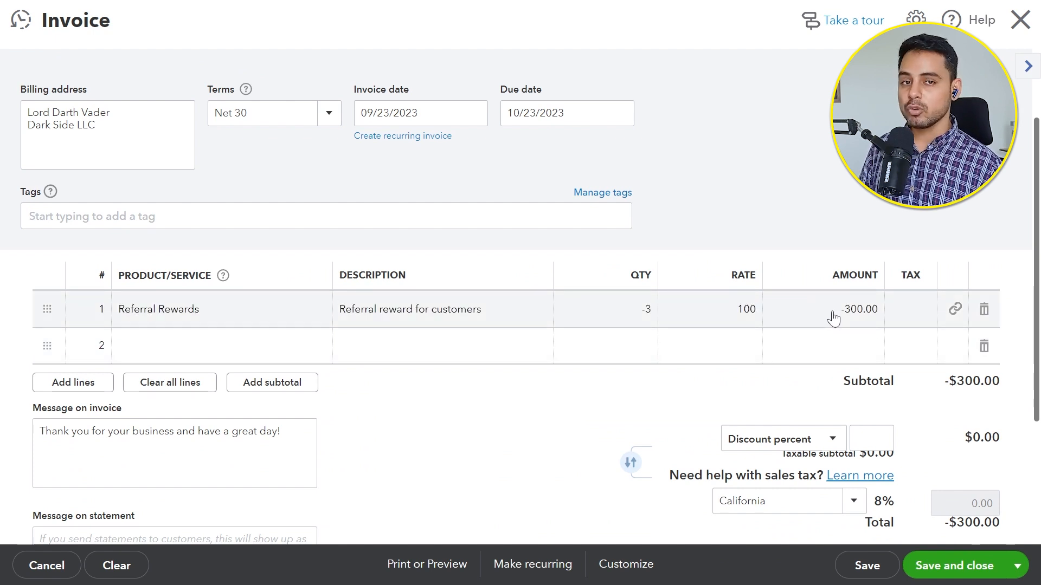
pyautogui.click(319, 347)
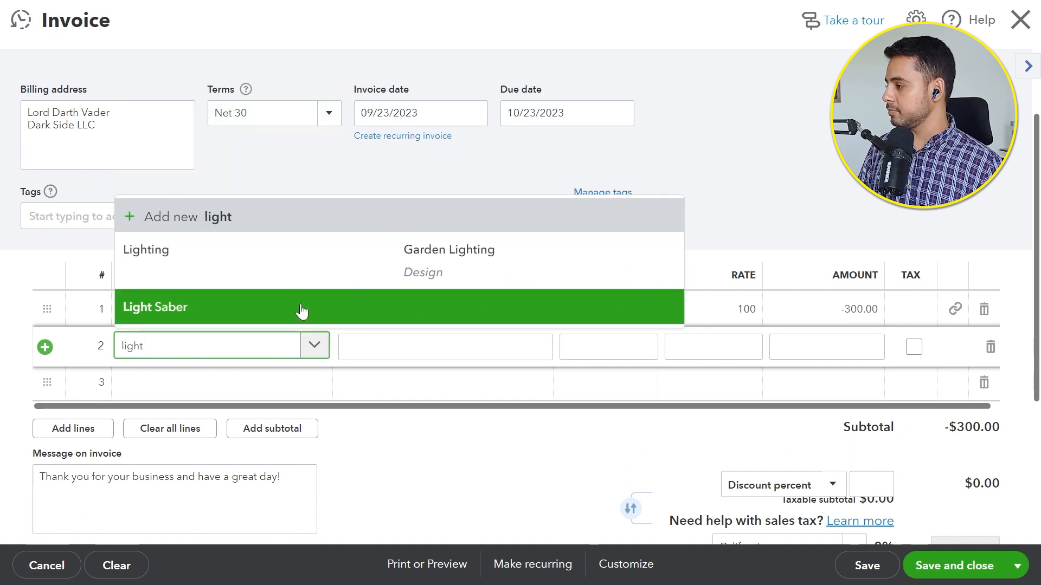
pyautogui.click(298, 309)
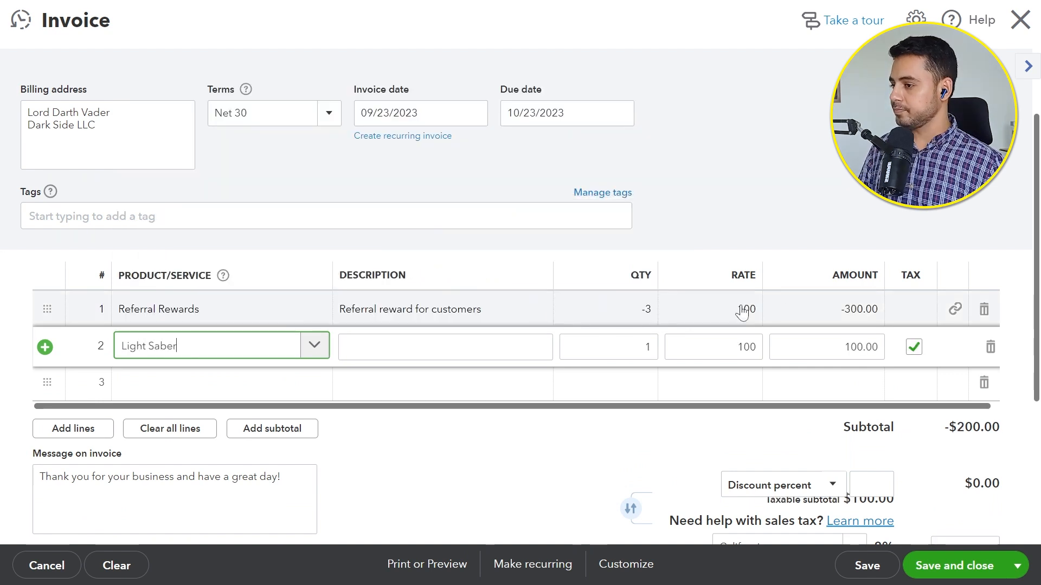
pyautogui.click(630, 347)
pyautogui.write('5')
pyautogui.click(729, 390)
pyautogui.scroll(-1, 728, 390)
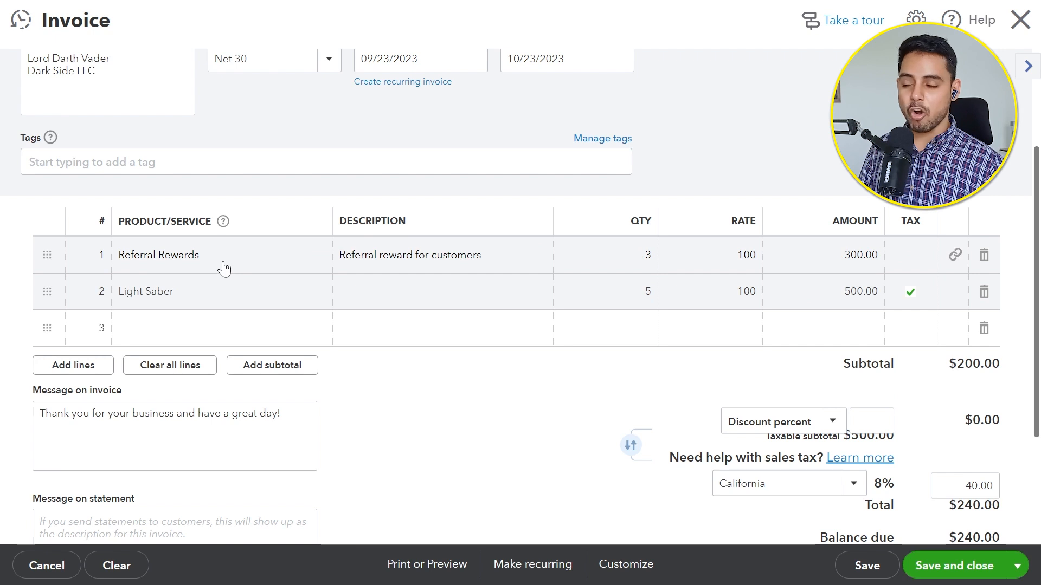
pyautogui.scroll(-3, 569, 411)
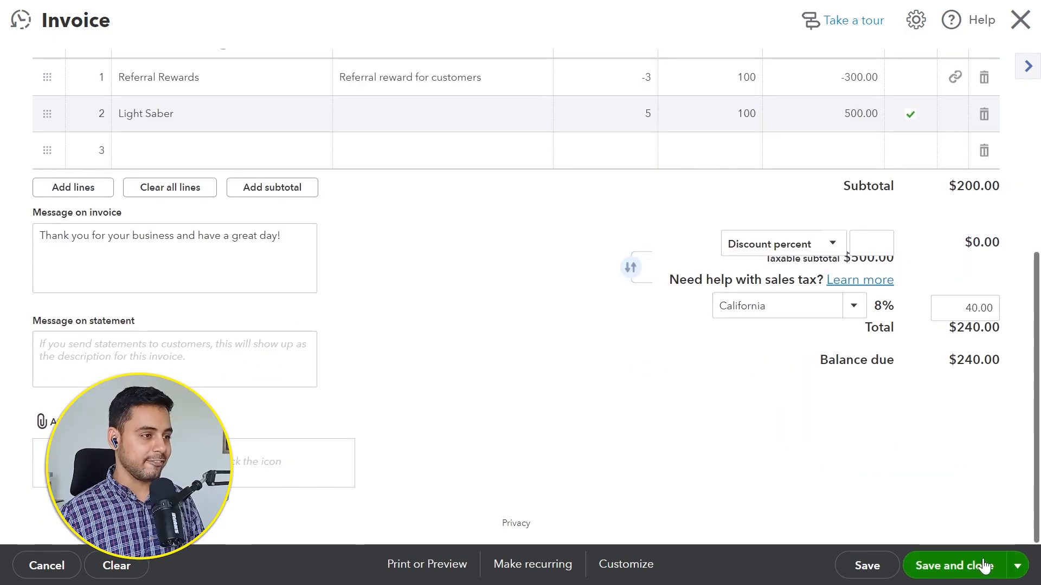